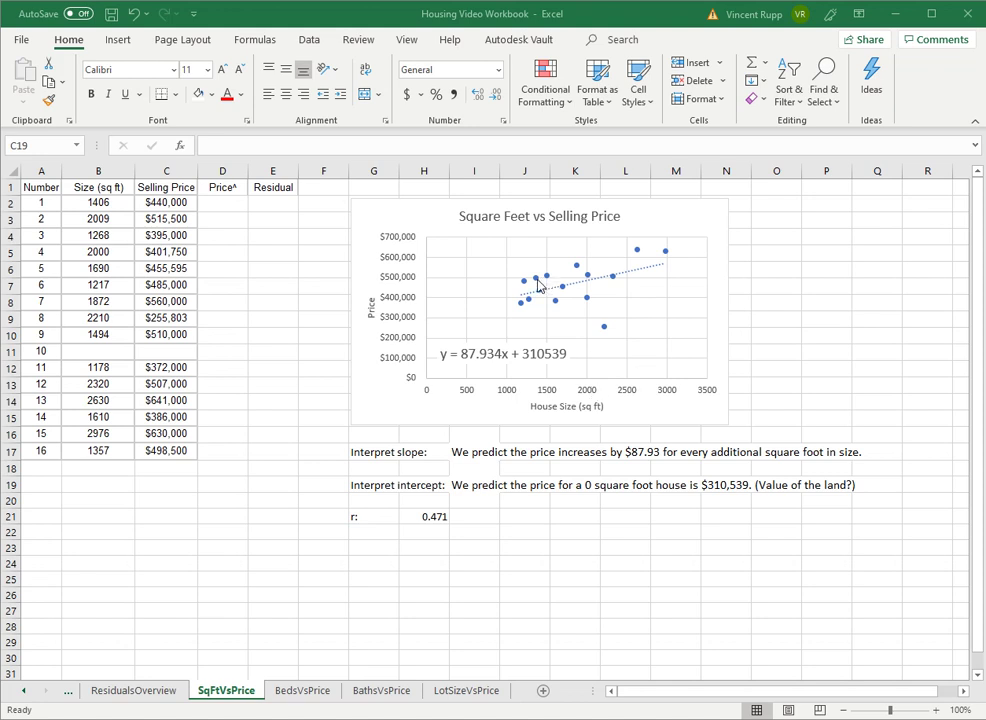
- Check the correlation formula in H21 without changing it, then select the first Residual cell E2
{"action": "left_click", "coordinate": [787, 332]}
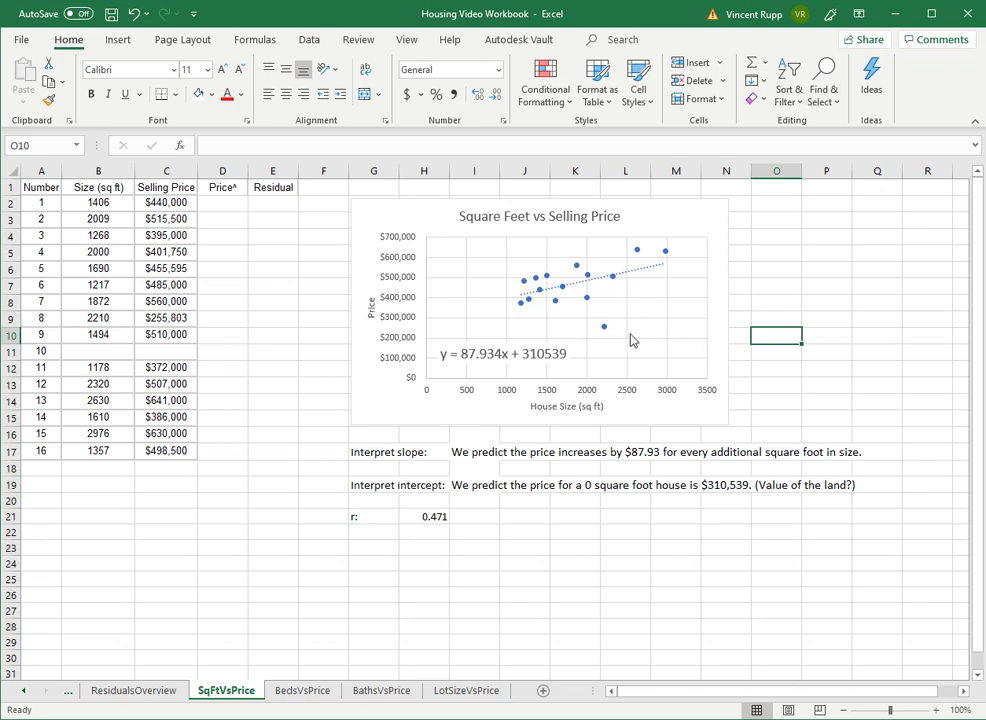
{"action": "mouse_move", "coordinate": [605, 331]}
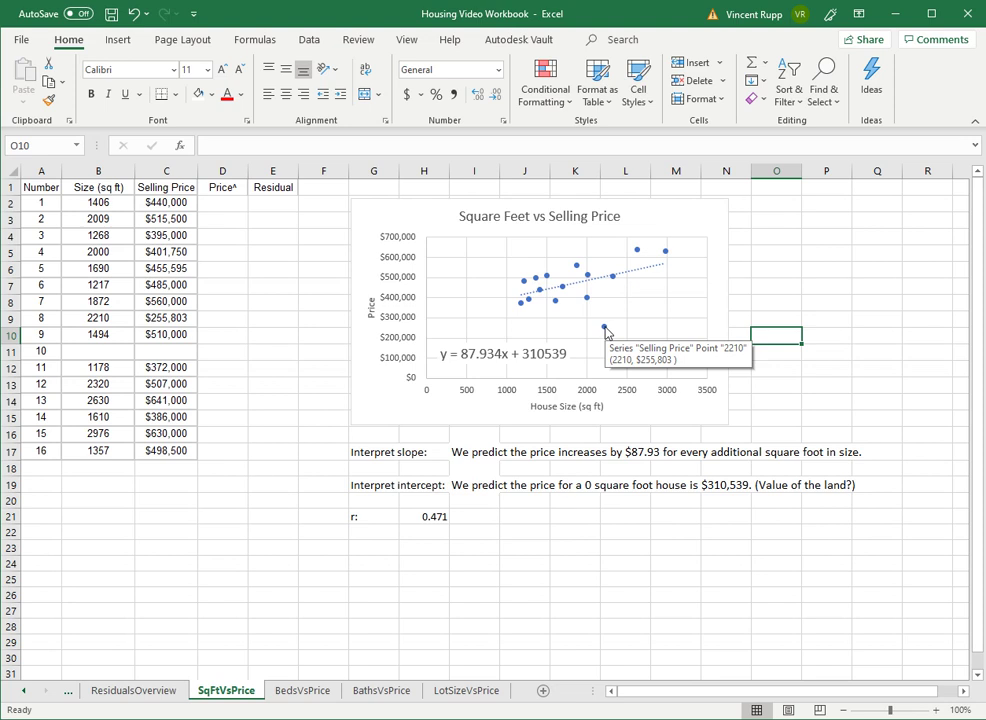
{"action": "left_click", "coordinate": [441, 518]}
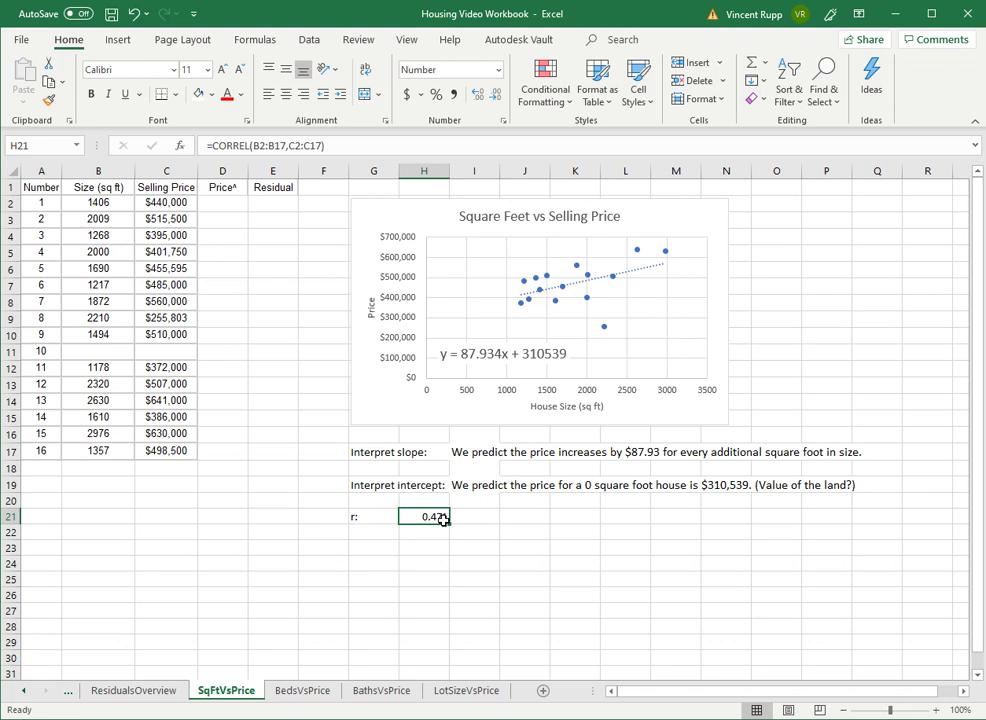
{"action": "left_click", "coordinate": [343, 149]}
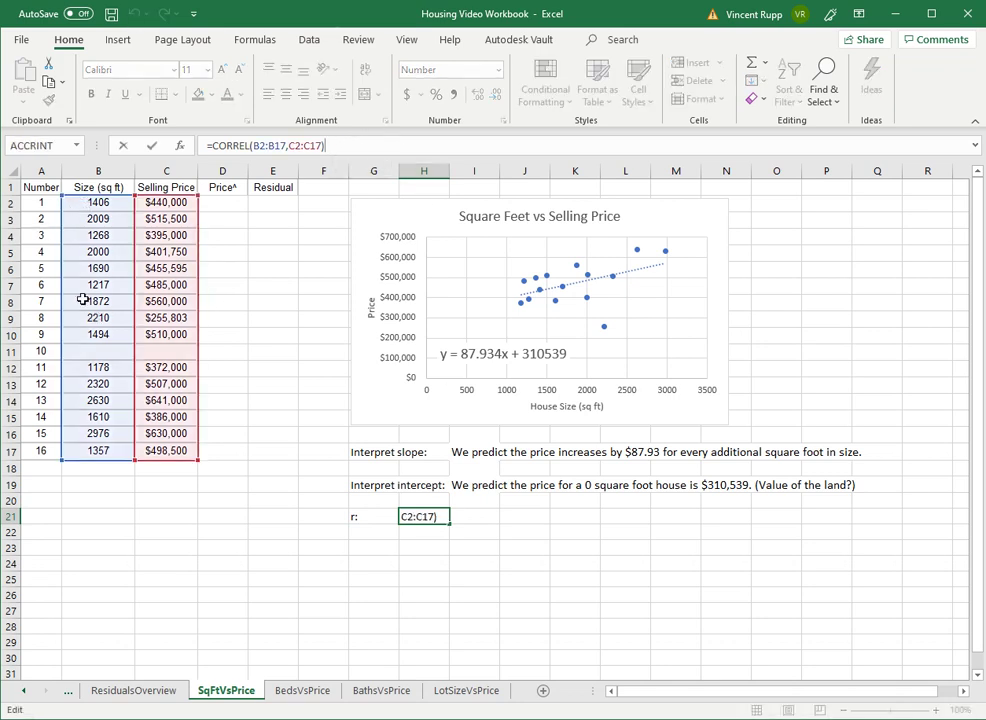
{"action": "key", "text": "ctrl+Return"}
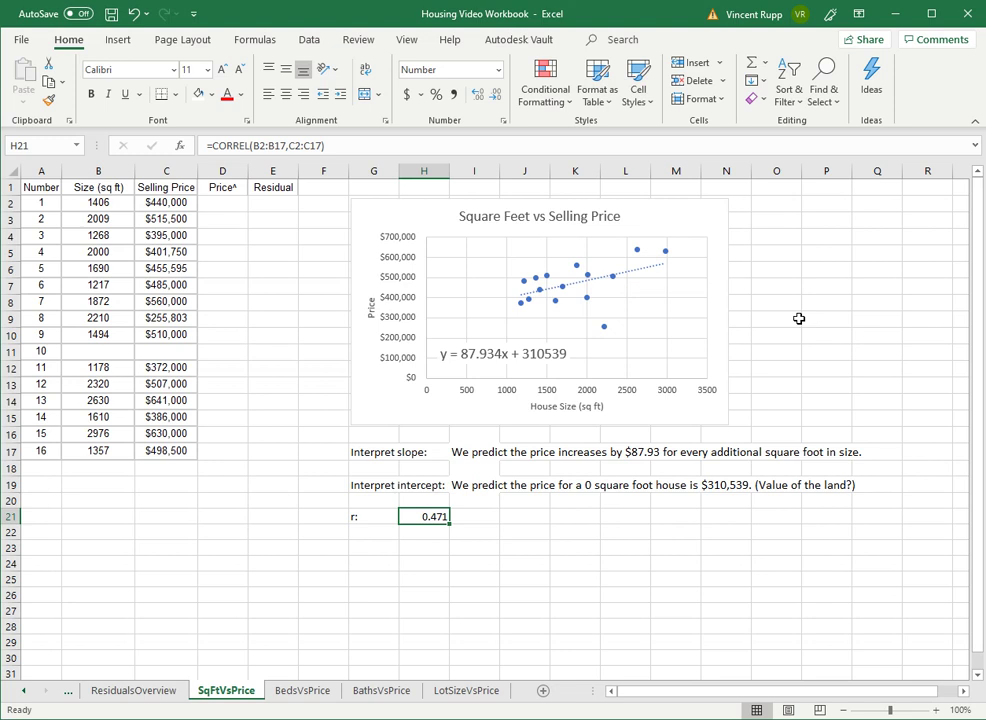
{"action": "left_click", "coordinate": [799, 318]}
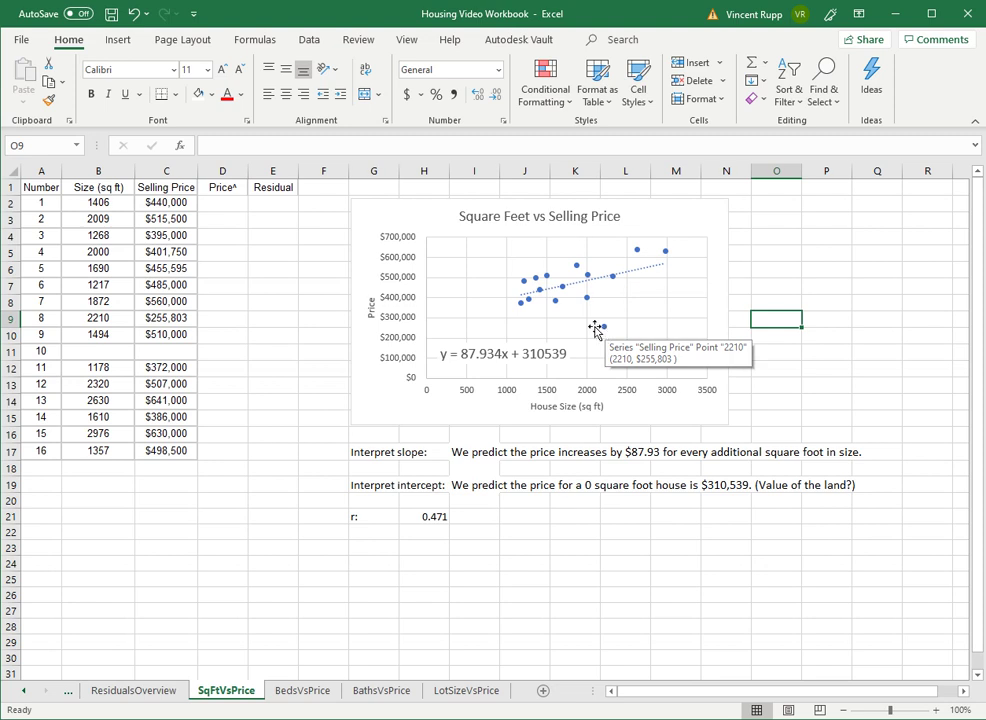
{"action": "left_click", "coordinate": [282, 203]}
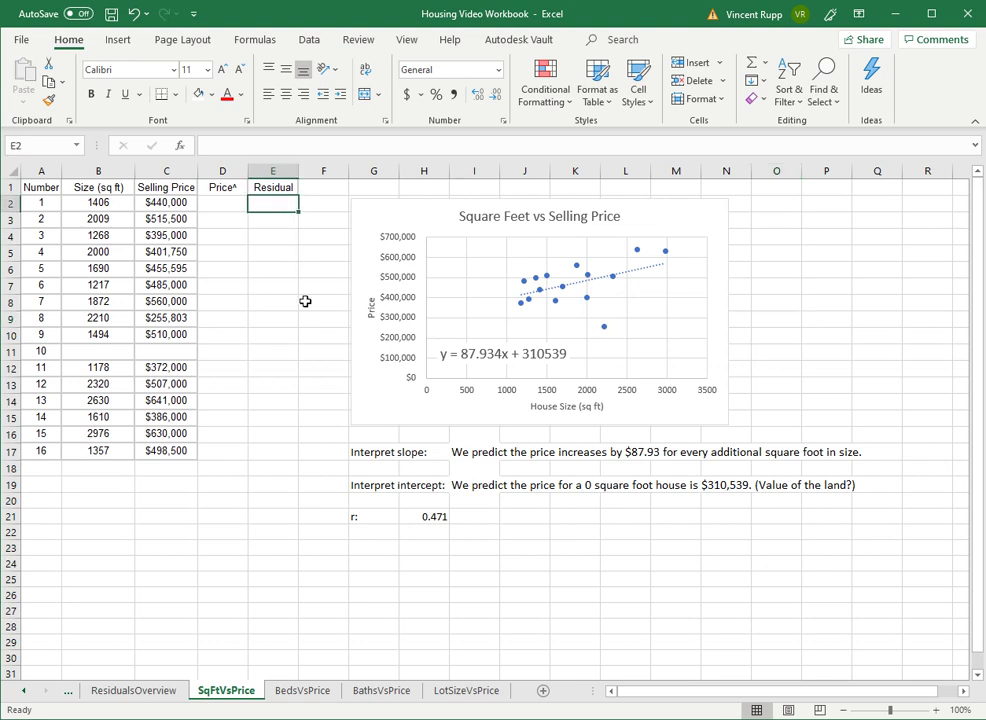
- Read the residual definition, ROMP formula and two residual steps on ResidualsOverview, then return to SqFtVsPrice
{"action": "left_click", "coordinate": [134, 690]}
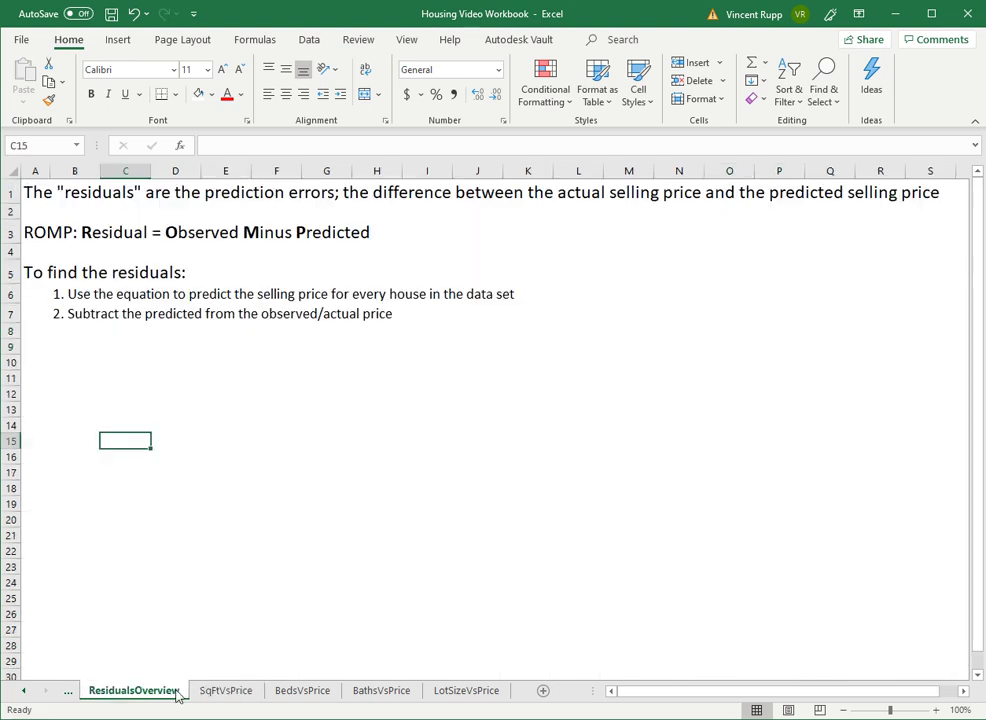
{"action": "key", "text": "ctrl+Home"}
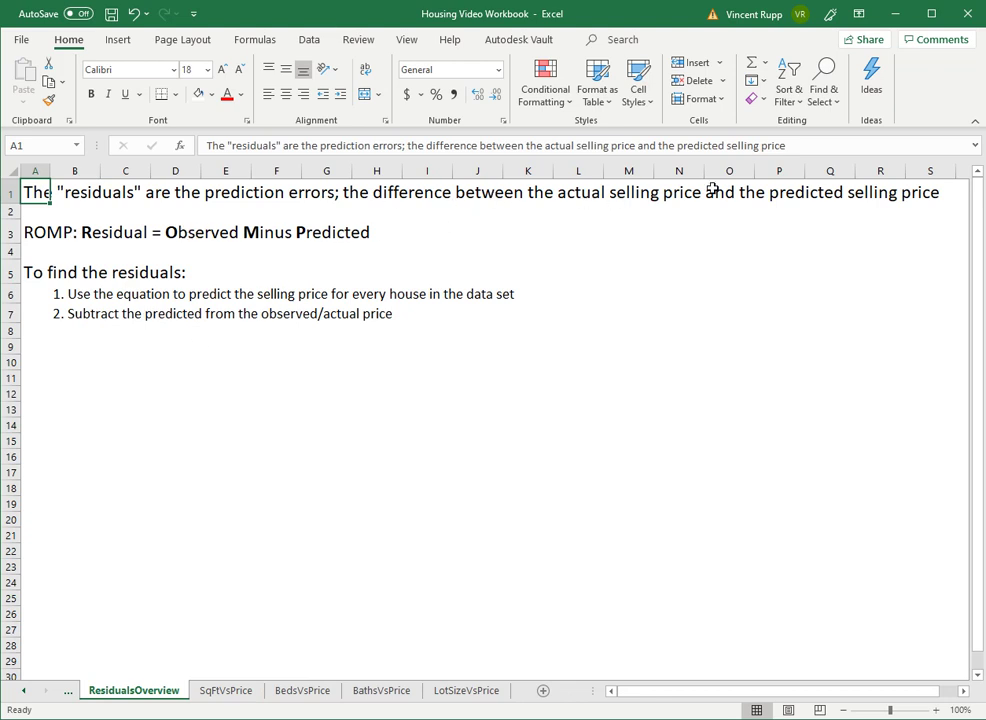
{"action": "left_click", "coordinate": [42, 215]}
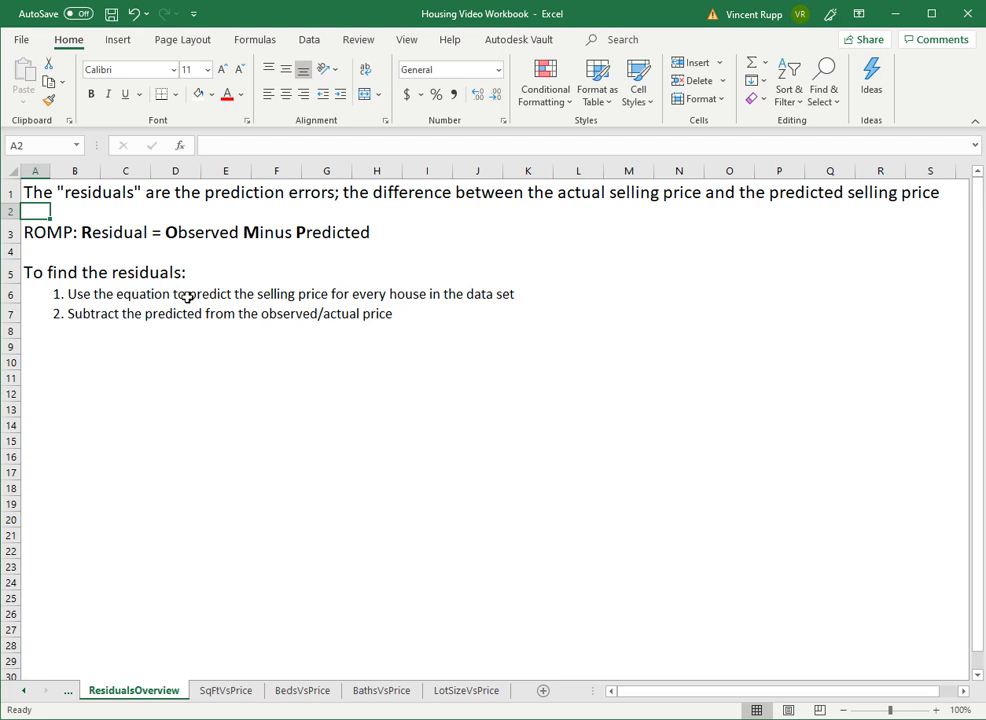
{"action": "left_click", "coordinate": [40, 232]}
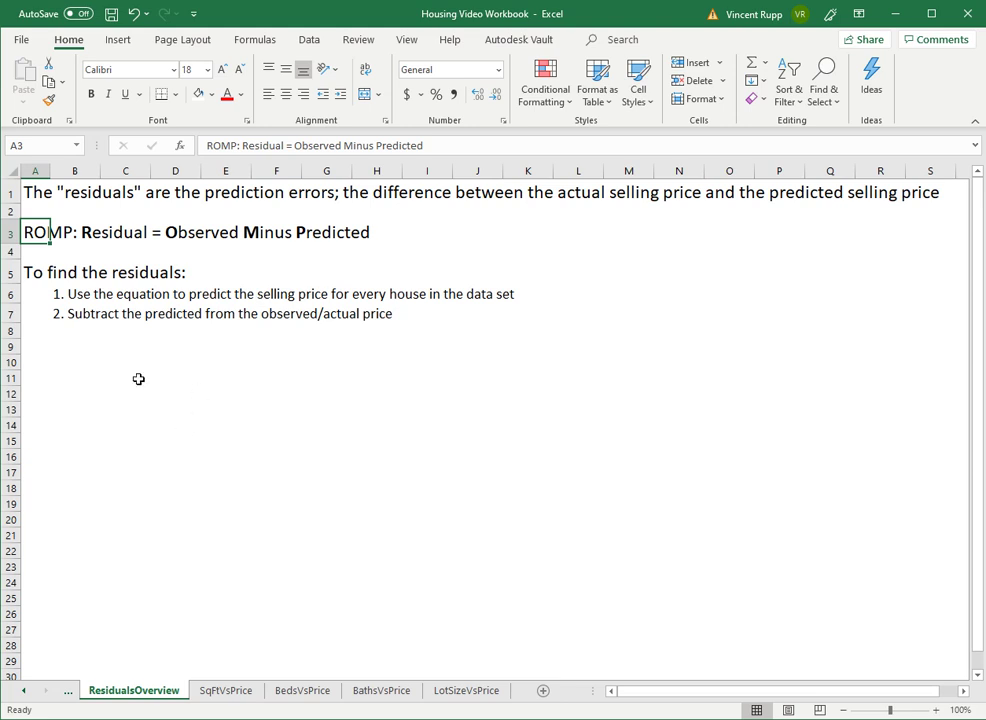
{"action": "left_click", "coordinate": [40, 295]}
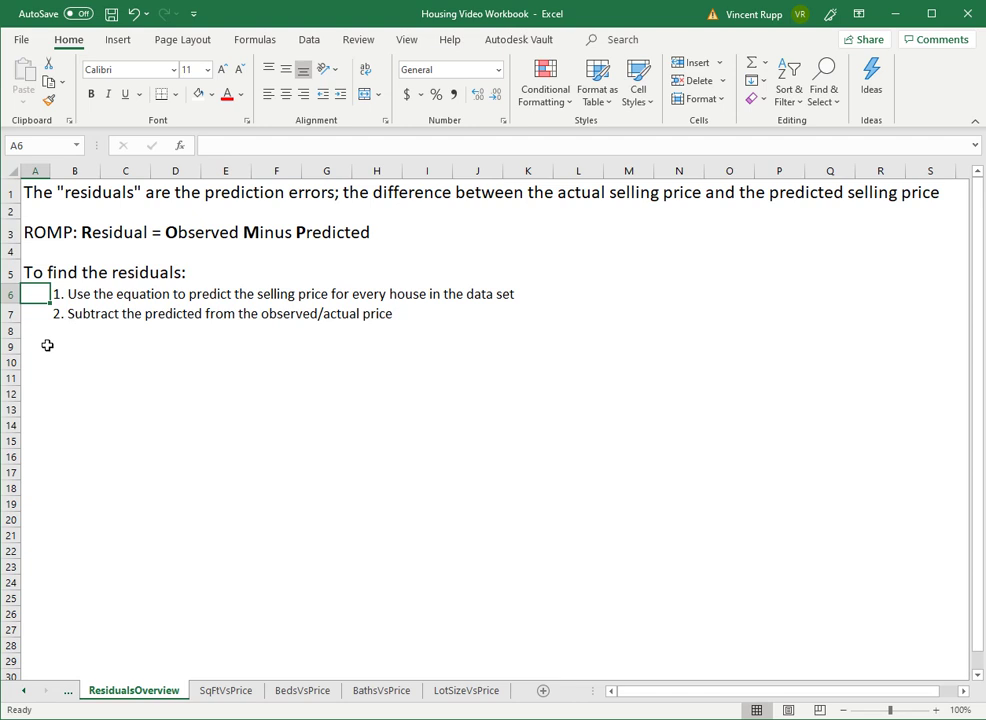
{"action": "left_click", "coordinate": [35, 314]}
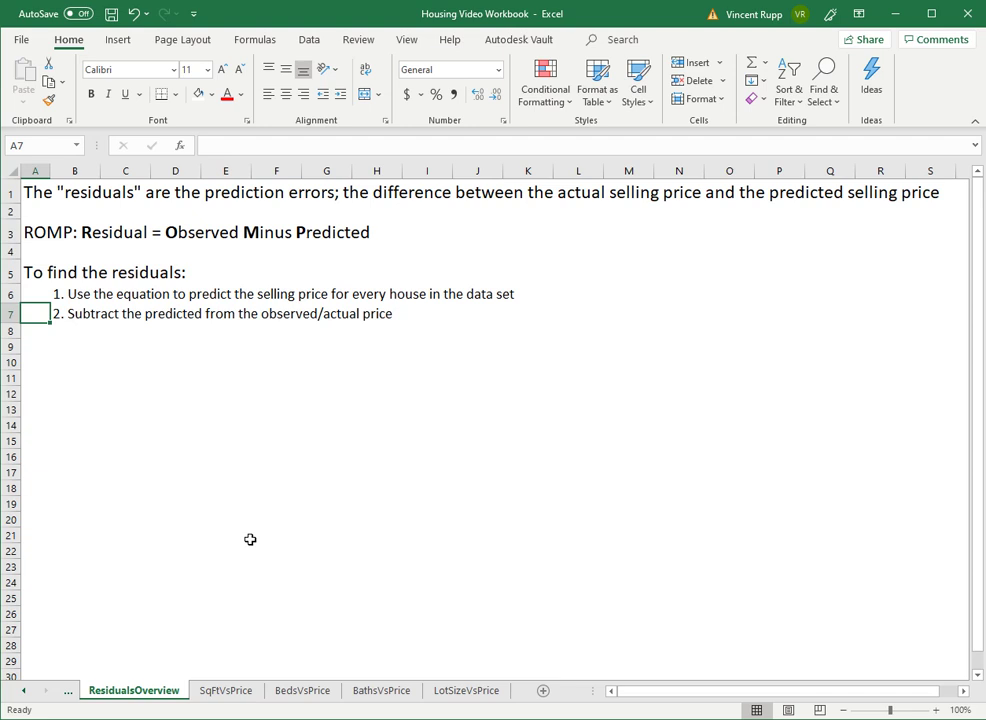
{"action": "left_click", "coordinate": [234, 694]}
- Enter =87.934*B2+310539 in D2, centred and rounded to a whole number
{"action": "left_click", "coordinate": [214, 208]}
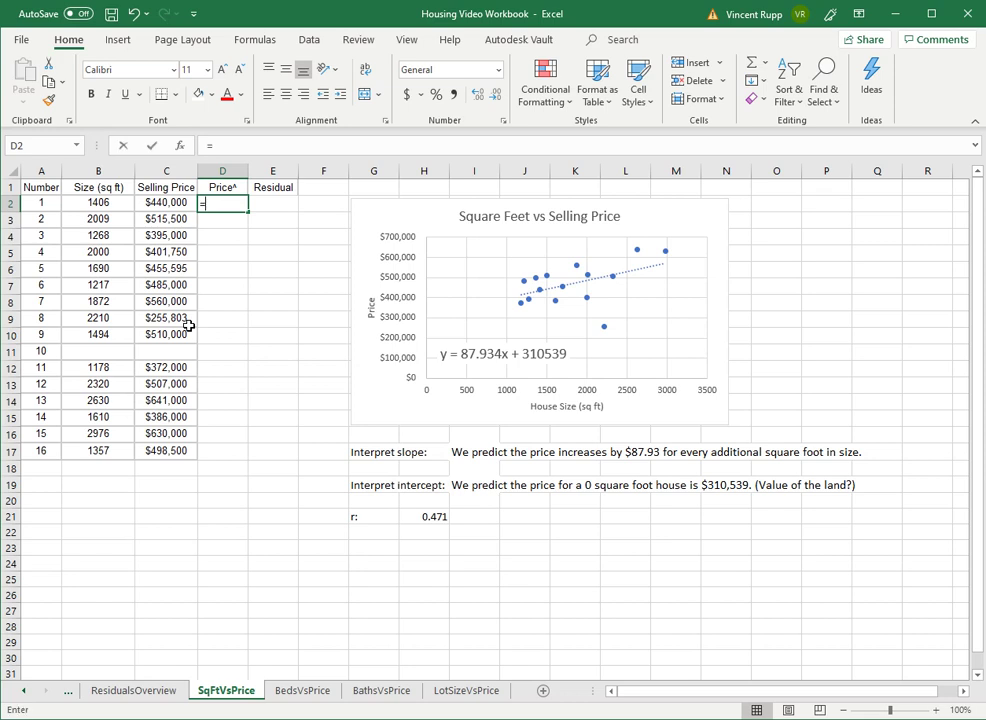
{"action": "type", "text": "="}
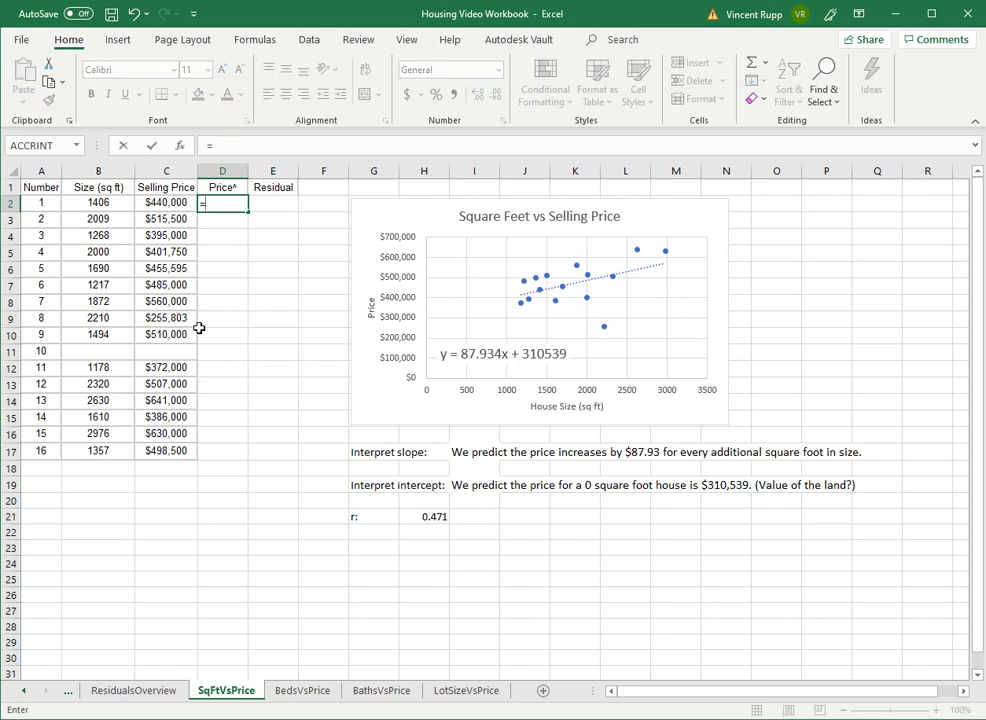
{"action": "type", "text": "87.934*"}
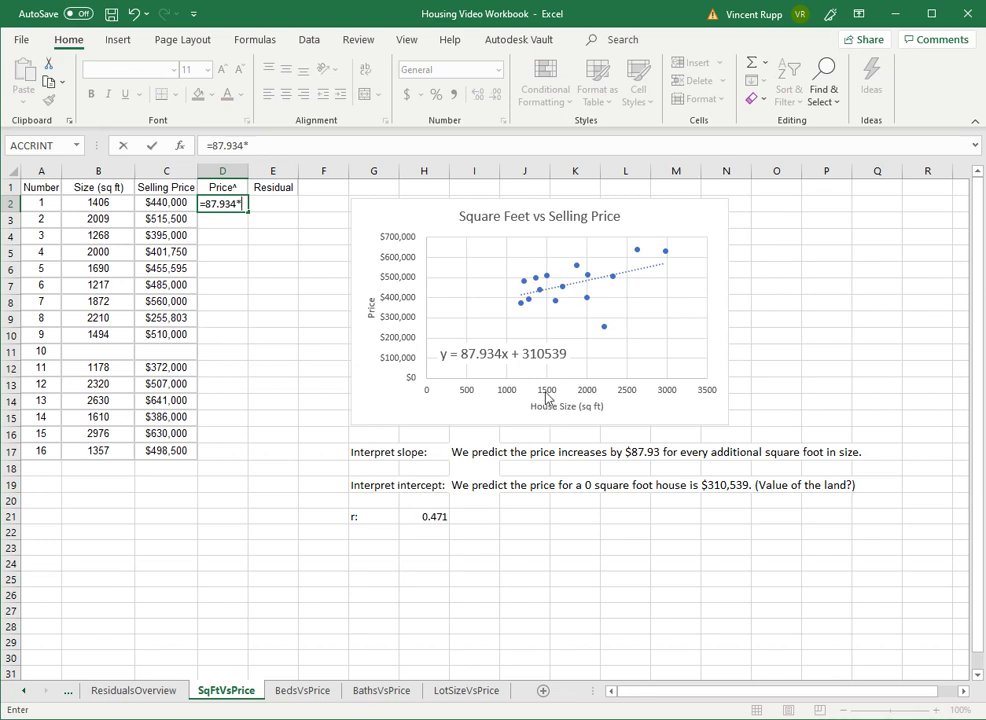
{"action": "left_click", "coordinate": [104, 205]}
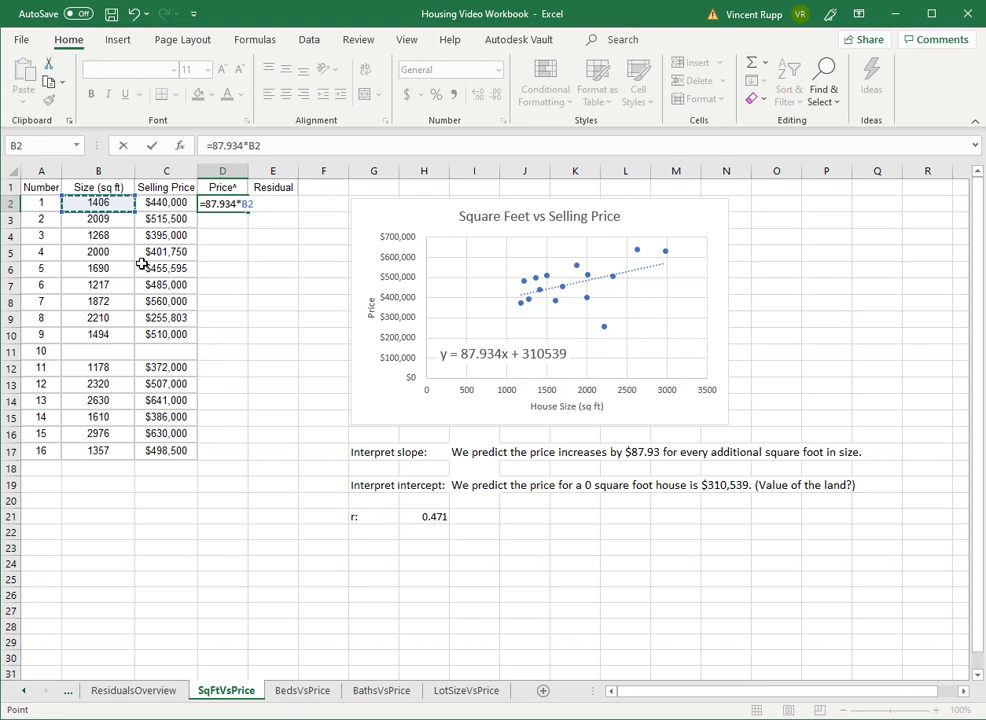
{"action": "type", "text": "+310539"}
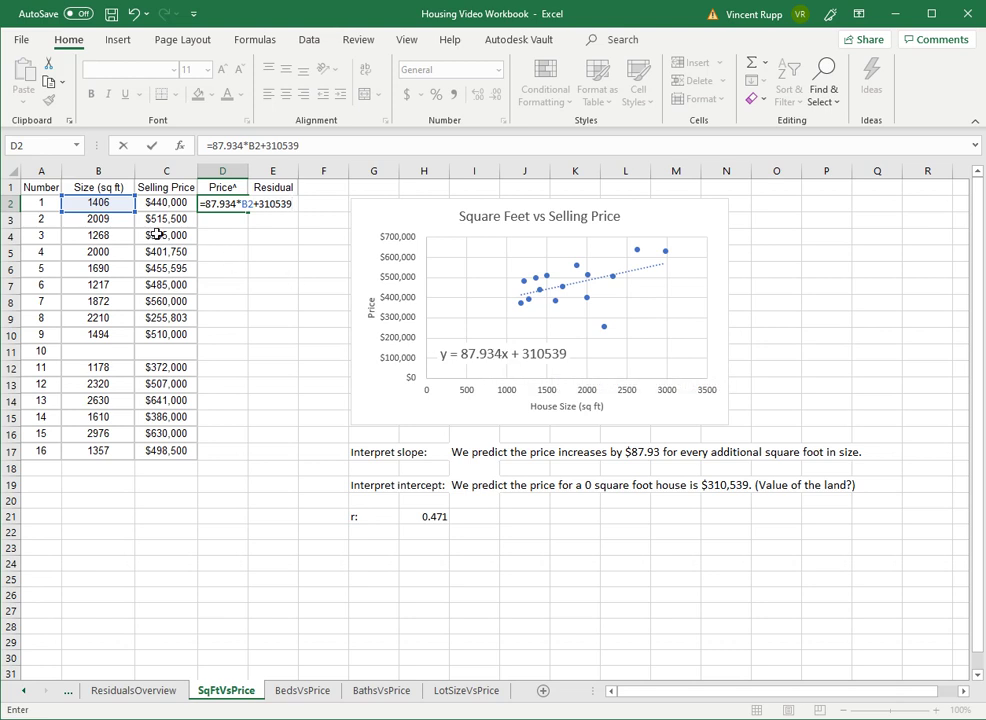
{"action": "key", "text": "Return"}
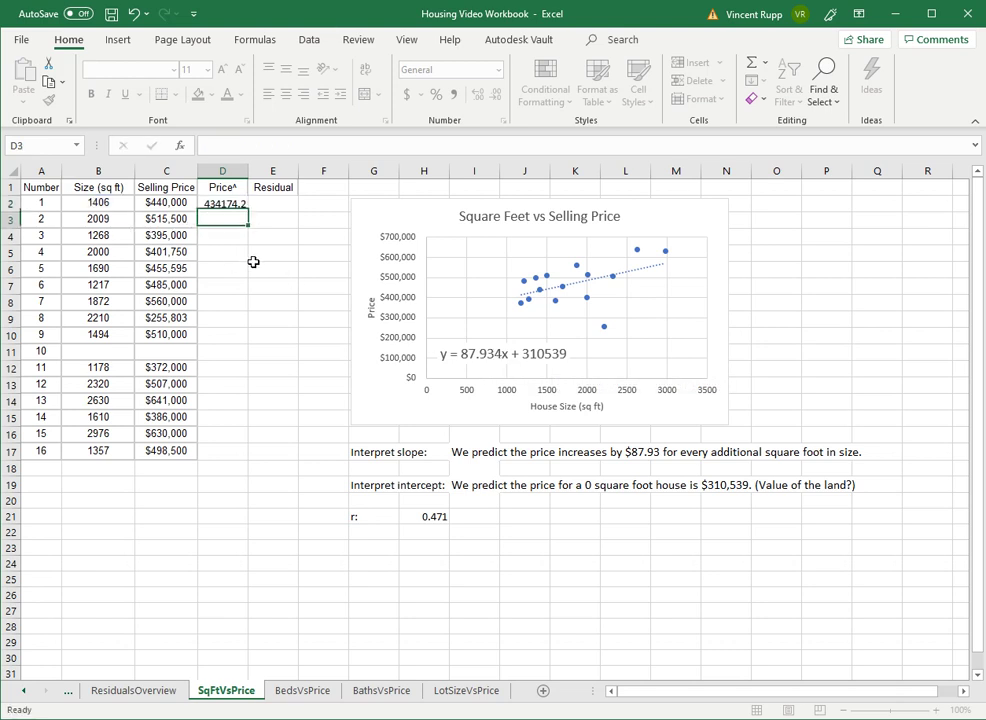
{"action": "left_click", "coordinate": [229, 203]}
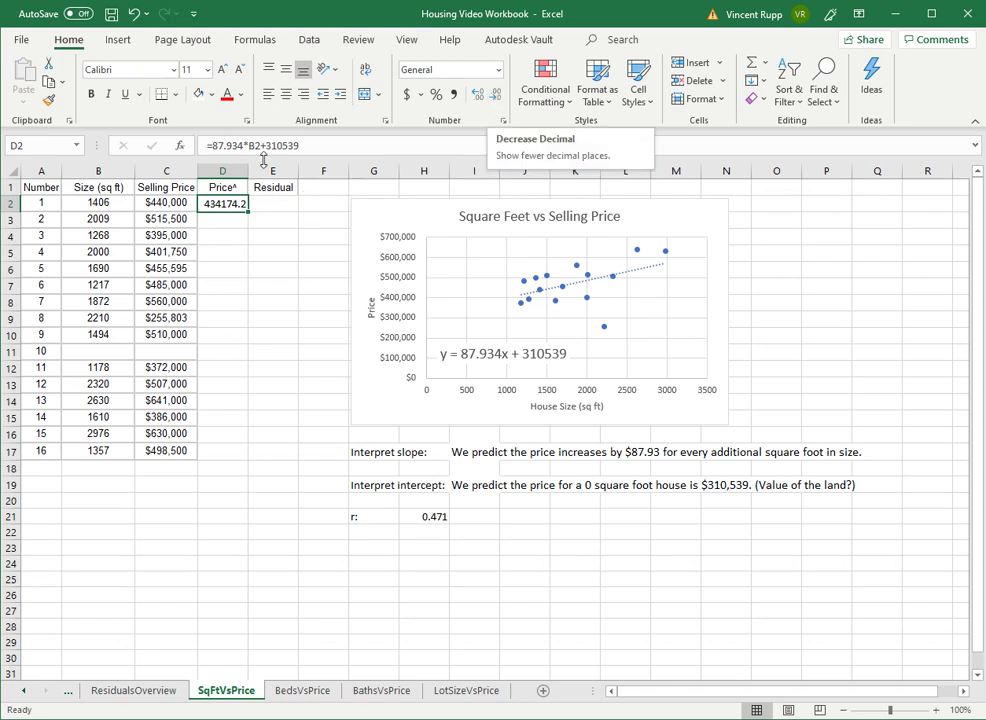
{"action": "left_click", "coordinate": [286, 93]}
{"action": "left_click", "coordinate": [492, 94]}
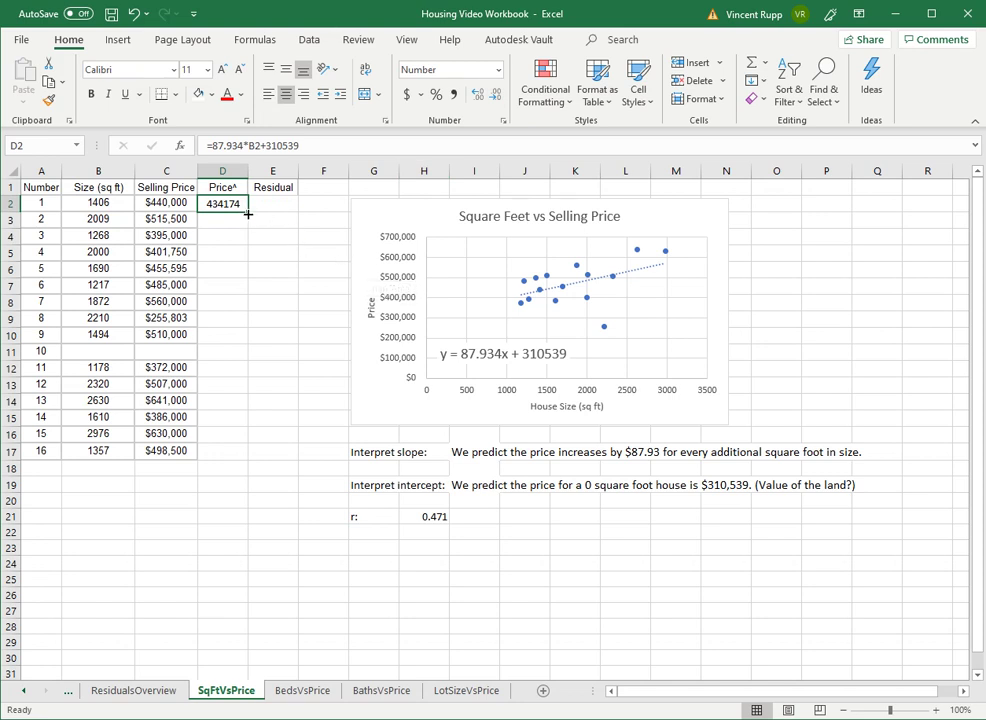
- Fill the predicted price down to D17 and clear D11 for the house without a size
{"action": "left_click_drag", "start_coordinate": [248, 214], "coordinate": [238, 458]}
{"action": "left_click", "coordinate": [224, 352]}
{"action": "left_click", "coordinate": [236, 337]}
{"action": "key", "text": "Down"}
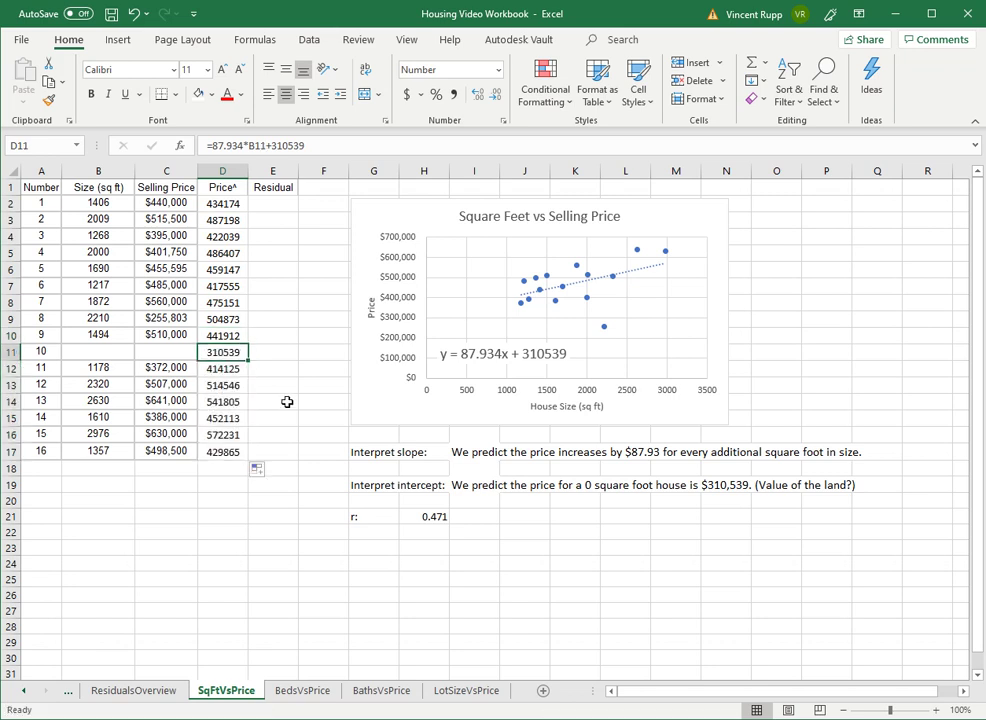
{"action": "key", "text": "Delete"}
{"action": "key", "text": "Left"}
{"action": "key", "text": "Right"}
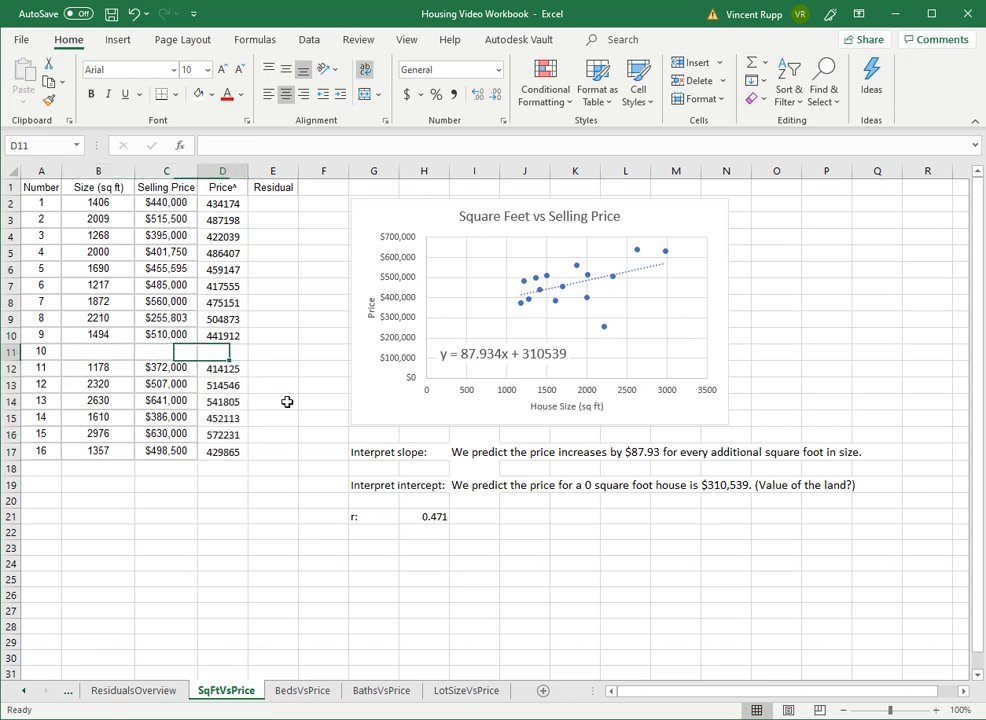
{"action": "key", "text": "Up"}
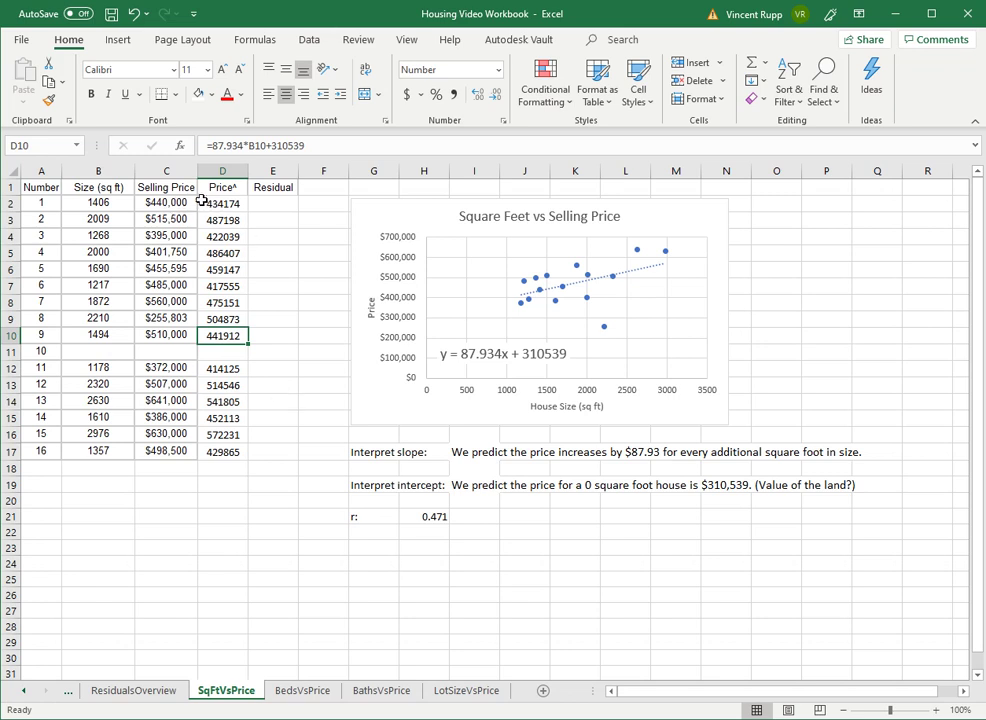
- Enter the centred residual formula =C2-D2 in E2
{"action": "left_click", "coordinate": [277, 201]}
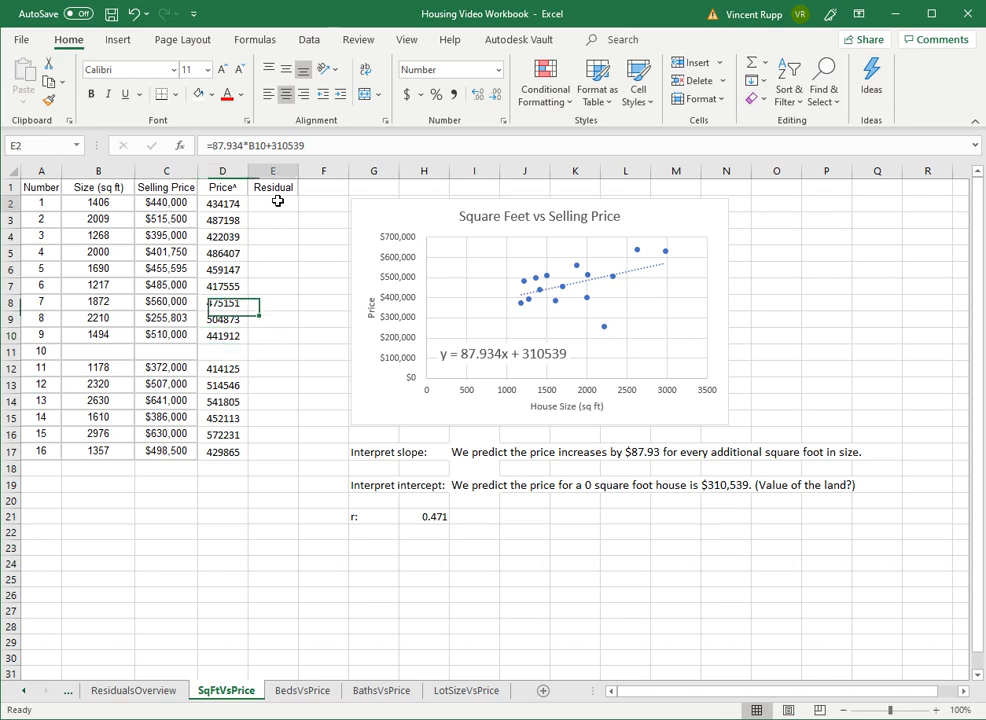
{"action": "type", "text": "="}
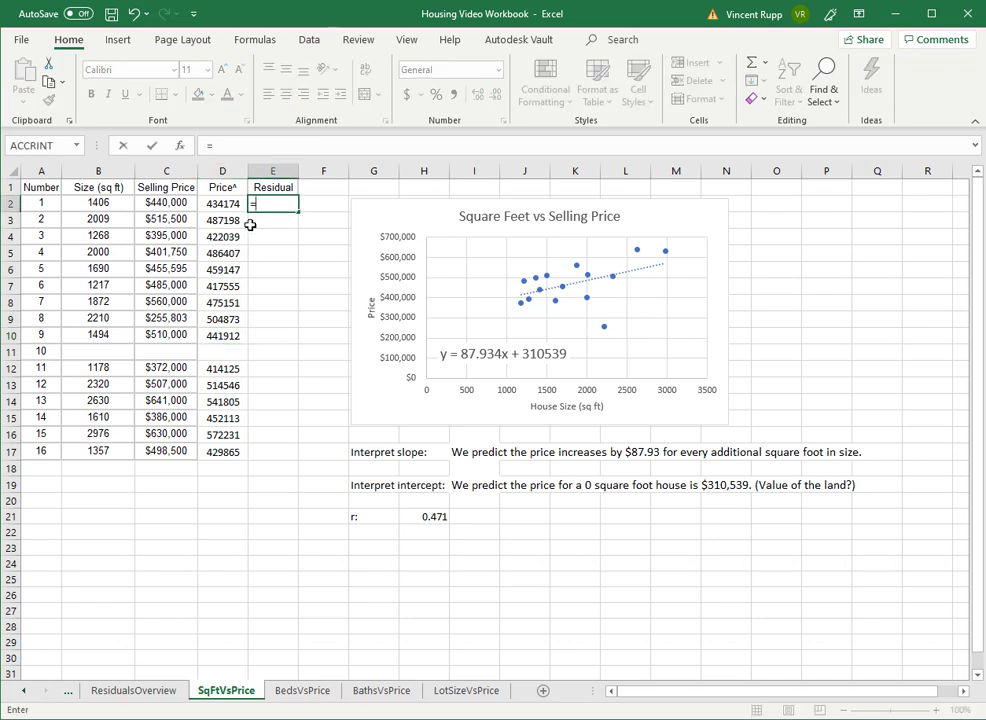
{"action": "key", "text": "Left"}
{"action": "key", "text": "Left"}
{"action": "type", "text": "-"}
{"action": "key", "text": "Left"}
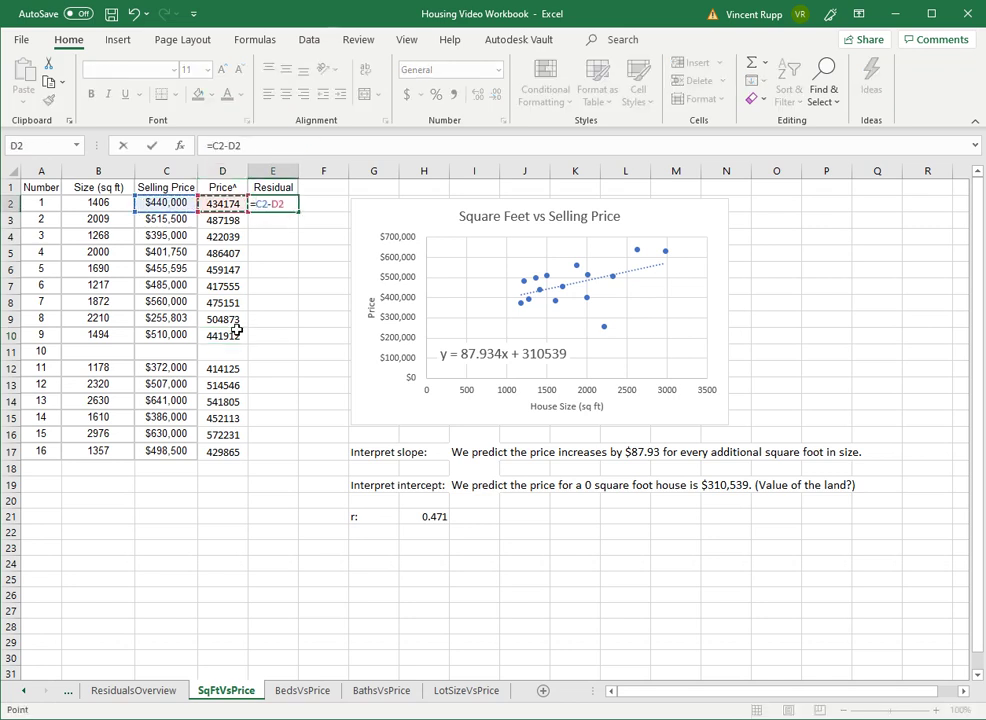
{"action": "key", "text": "ctrl+Return"}
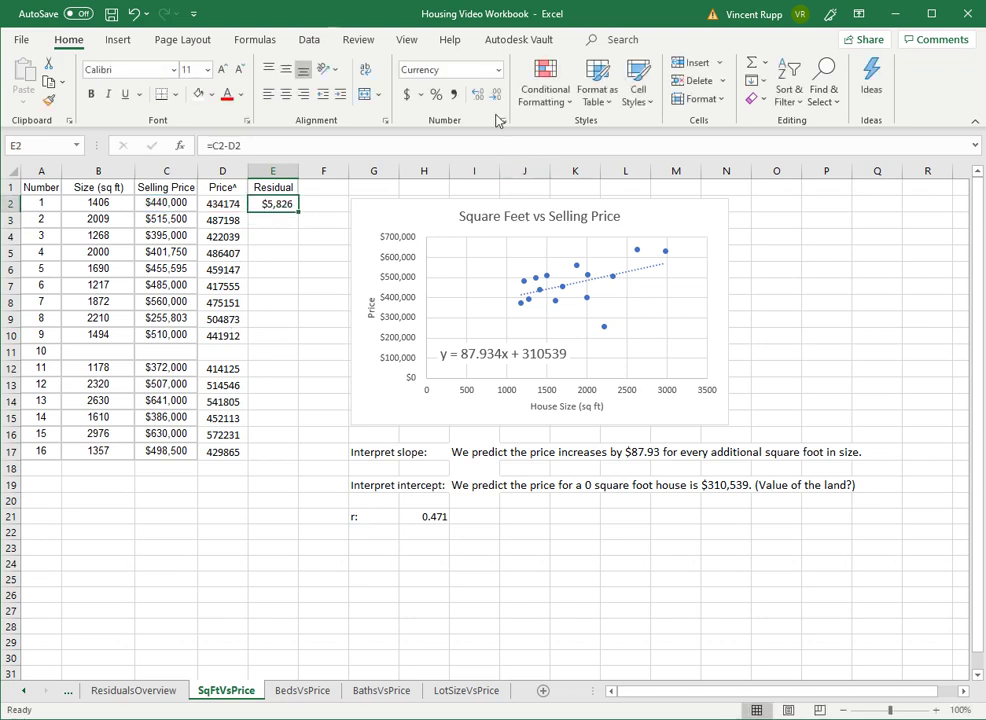
{"action": "left_click", "coordinate": [286, 94]}
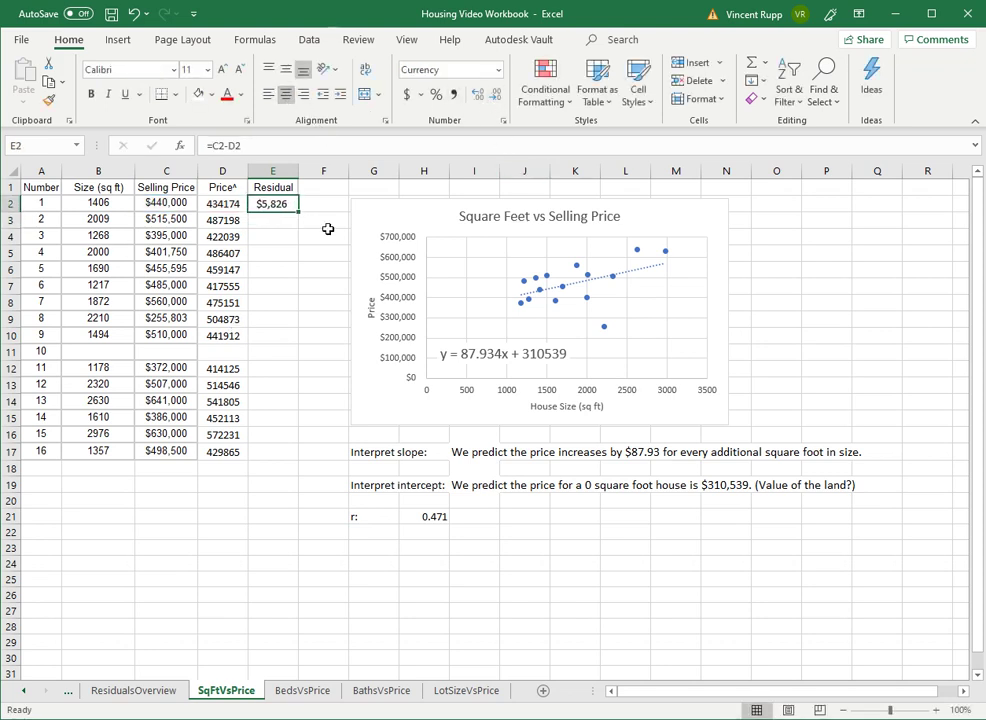
- Fill the residual formula for houses 2–9 and 11–16, then autofit column E
{"action": "left_click_drag", "start_coordinate": [300, 228], "coordinate": [289, 352]}
{"action": "left_click", "coordinate": [272, 335]}
{"action": "key", "text": "ctrl+c"}
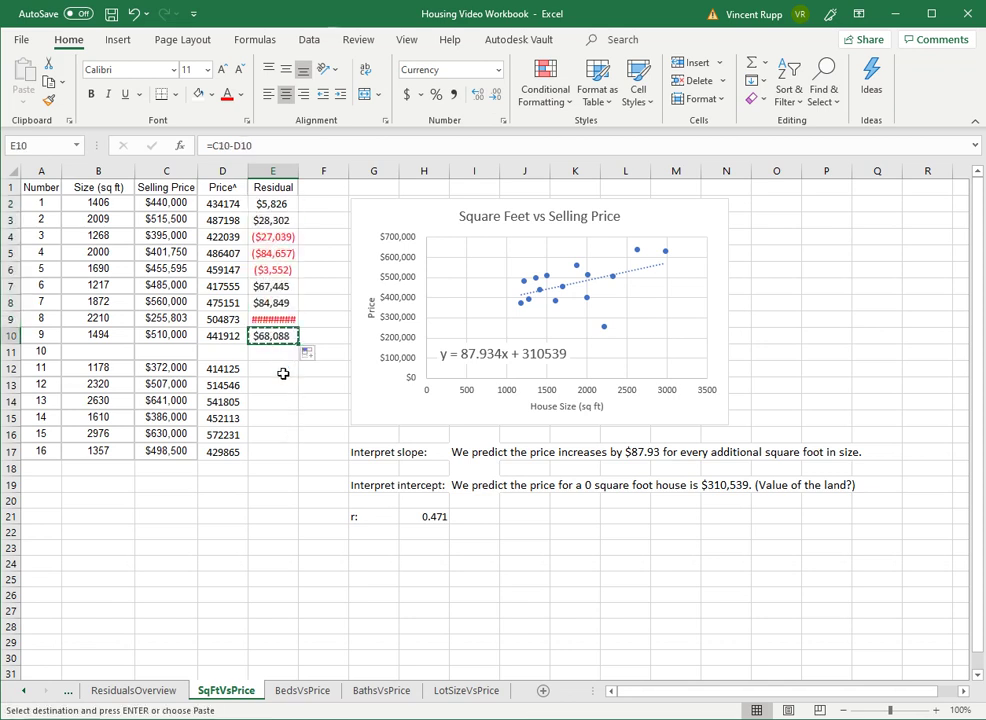
{"action": "left_click", "coordinate": [283, 373]}
{"action": "key", "text": "ctrl+v"}
{"action": "left_click_drag", "start_coordinate": [285, 370], "coordinate": [297, 455]}
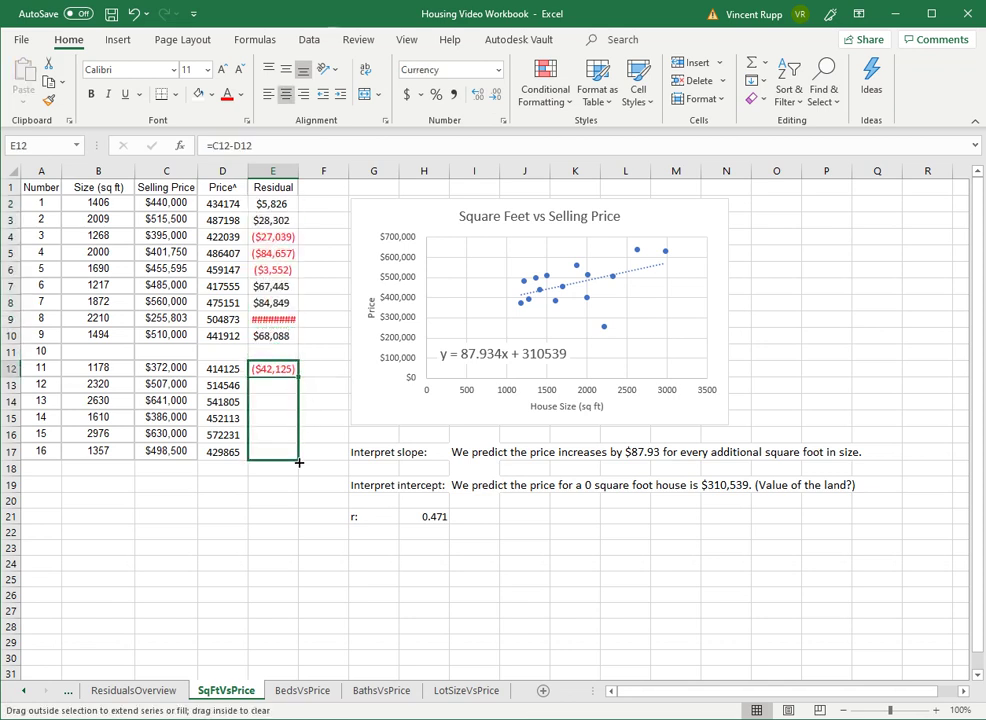
{"action": "key", "text": "ctrl+d"}
{"action": "double_click", "coordinate": [298, 170]}
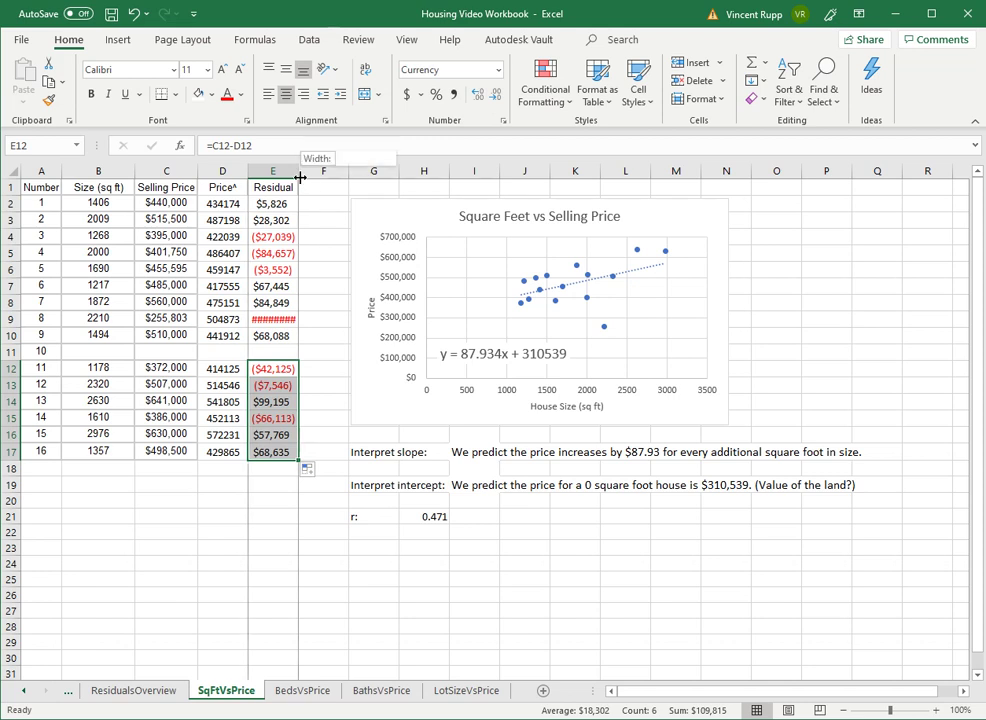
{"action": "left_click", "coordinate": [326, 320]}
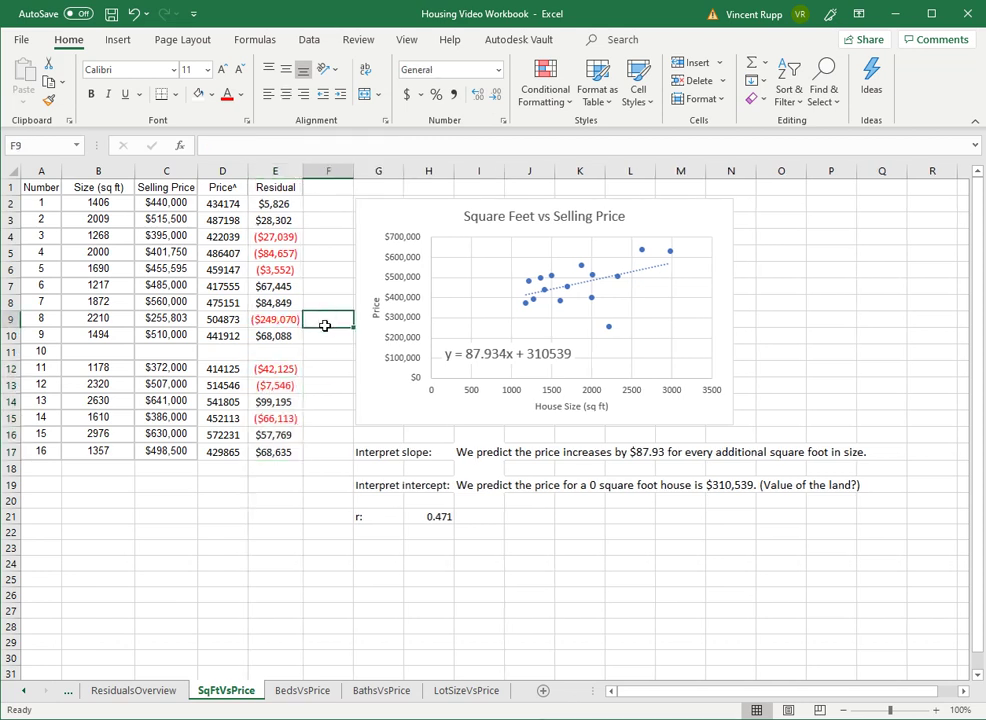
{"action": "left_click", "coordinate": [290, 203]}
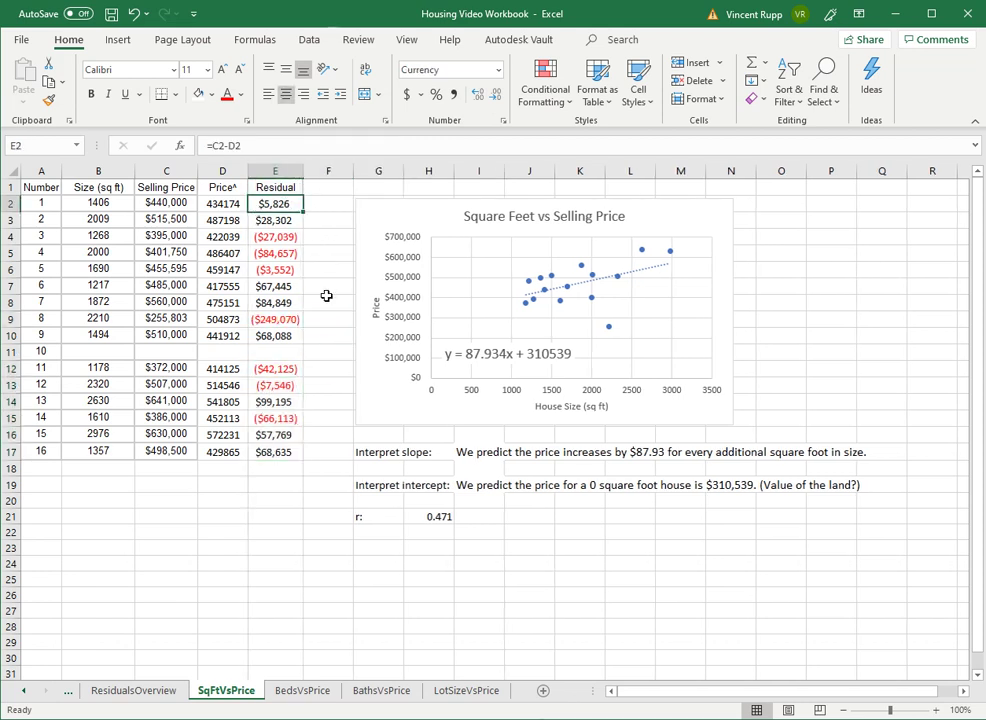
{"action": "left_click", "coordinate": [282, 321]}
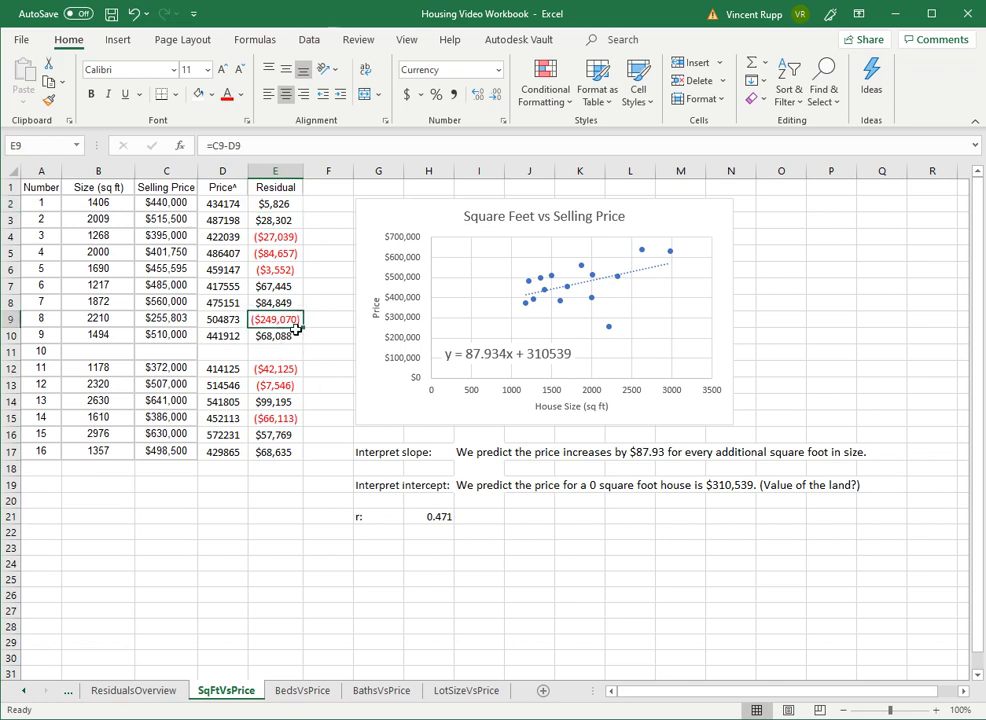
{"action": "left_click", "coordinate": [164, 317]}
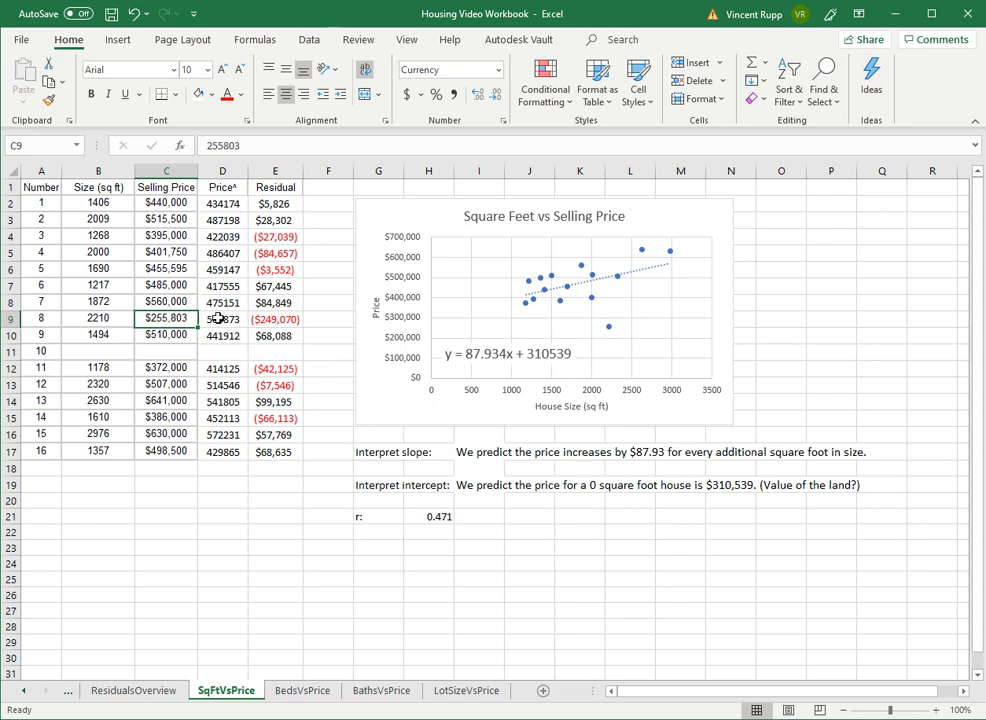
{"action": "left_click", "coordinate": [220, 317]}
{"action": "key", "text": "Left"}
{"action": "key", "text": "Right"}
{"action": "key", "text": "Right"}
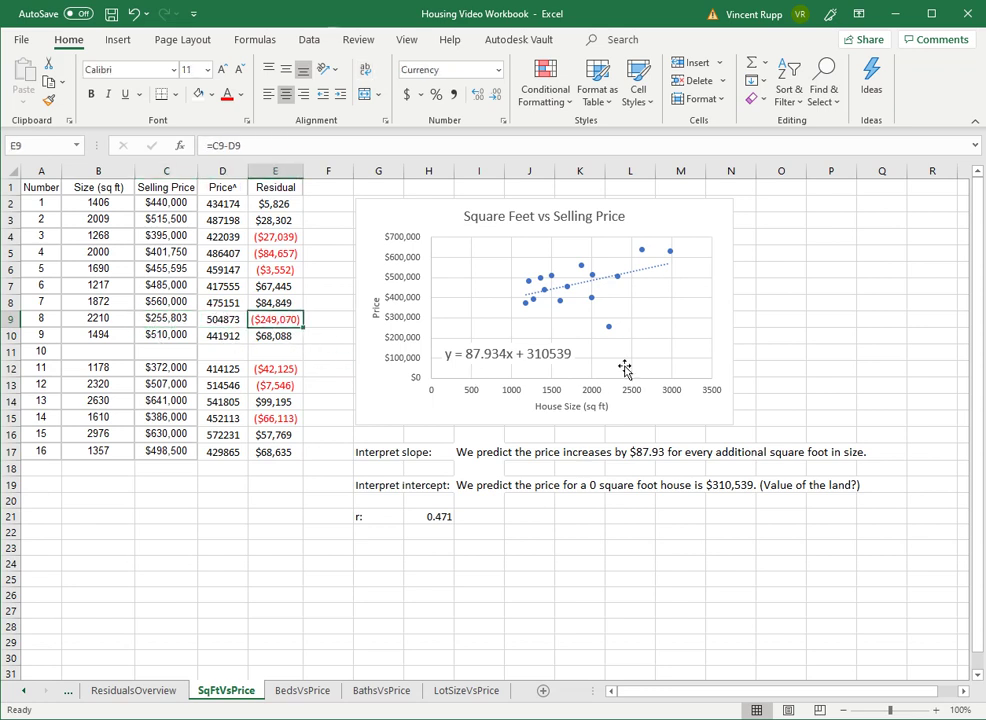
{"action": "mouse_move", "coordinate": [611, 334]}
{"action": "left_click", "coordinate": [282, 303]}
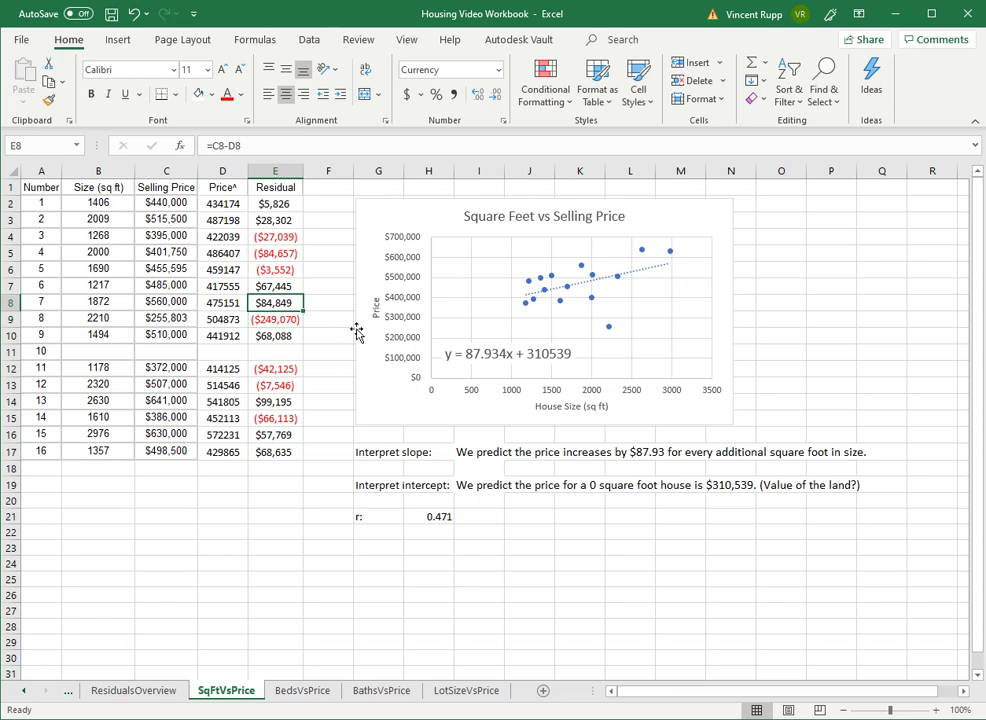
{"action": "left_click", "coordinate": [292, 402]}
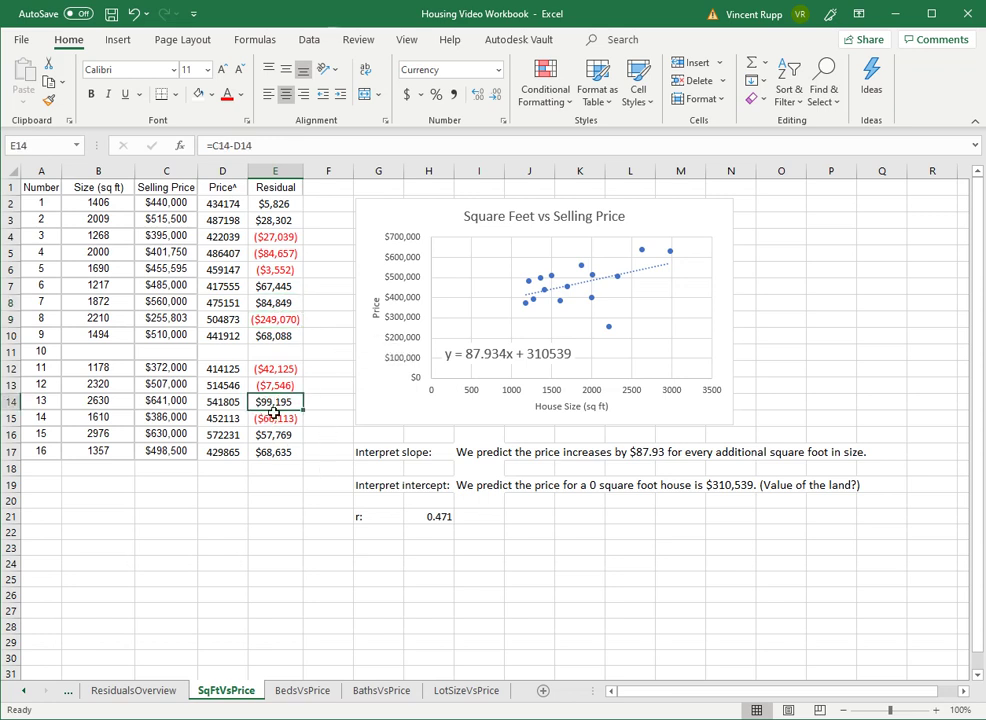
{"action": "left_click", "coordinate": [176, 403]}
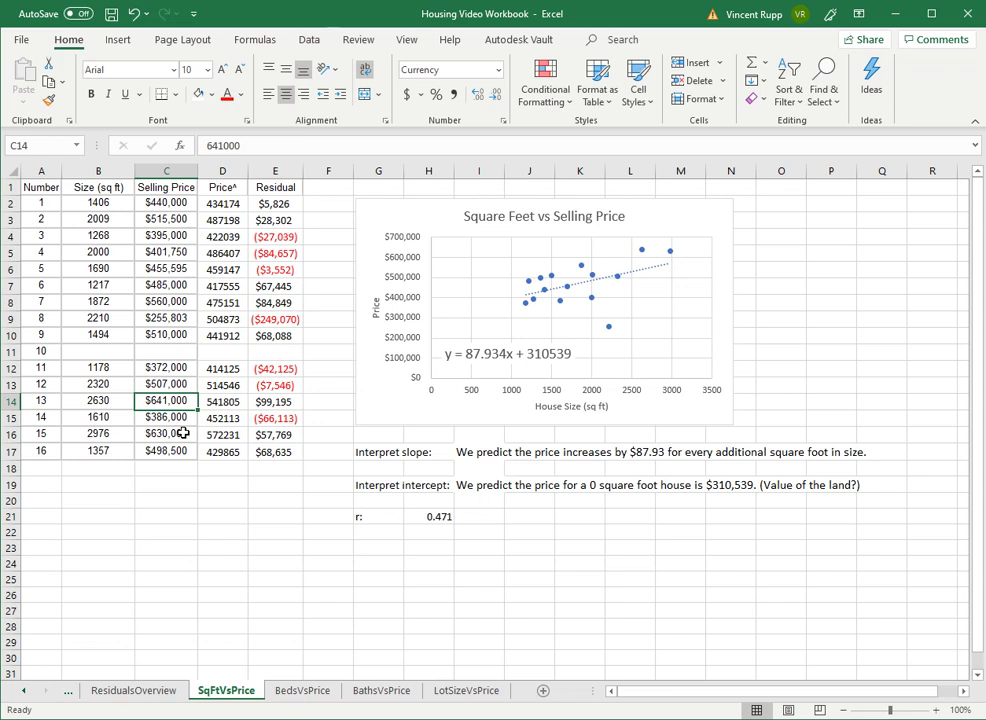
{"action": "key", "text": "Right"}
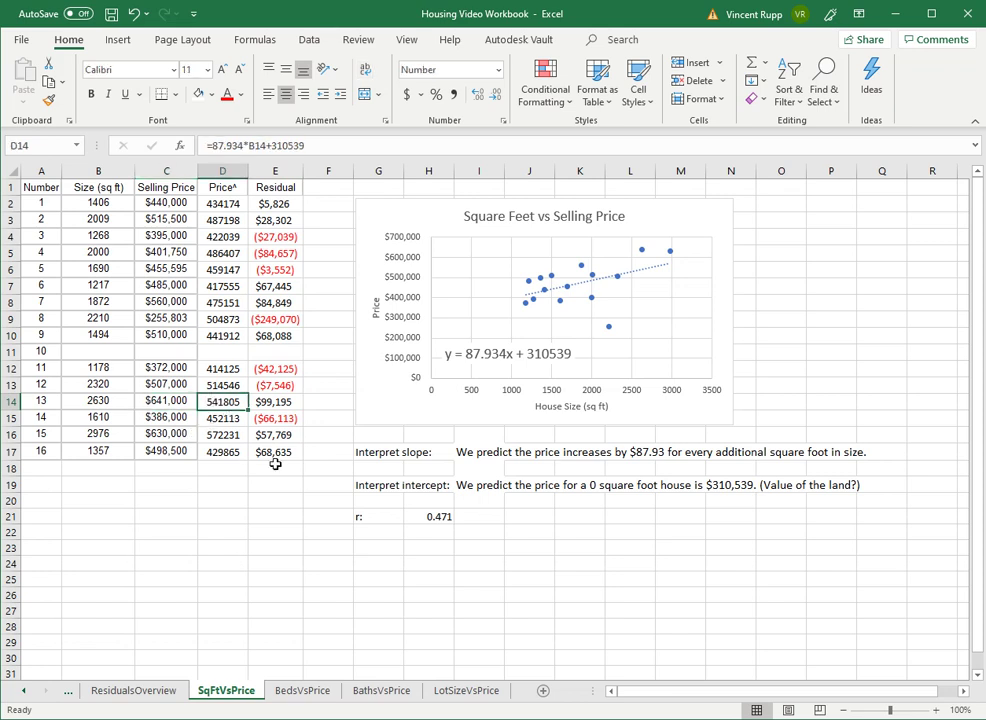
{"action": "left_click", "coordinate": [274, 402]}
{"action": "left_click", "coordinate": [231, 405]}
{"action": "left_click", "coordinate": [285, 403]}
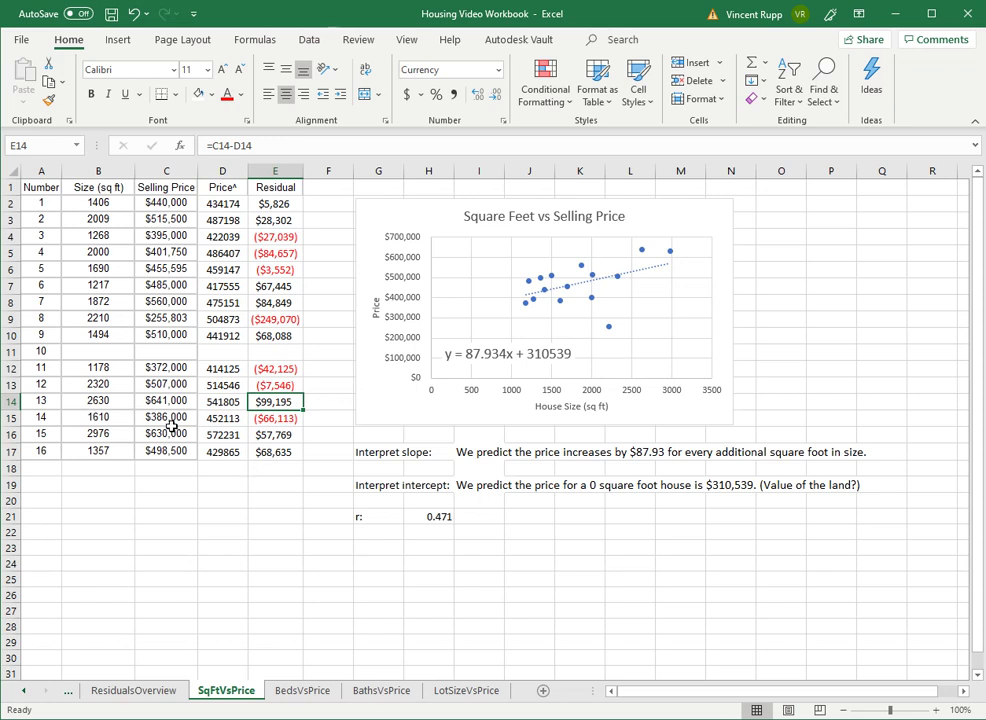
{"action": "left_click", "coordinate": [145, 403]}
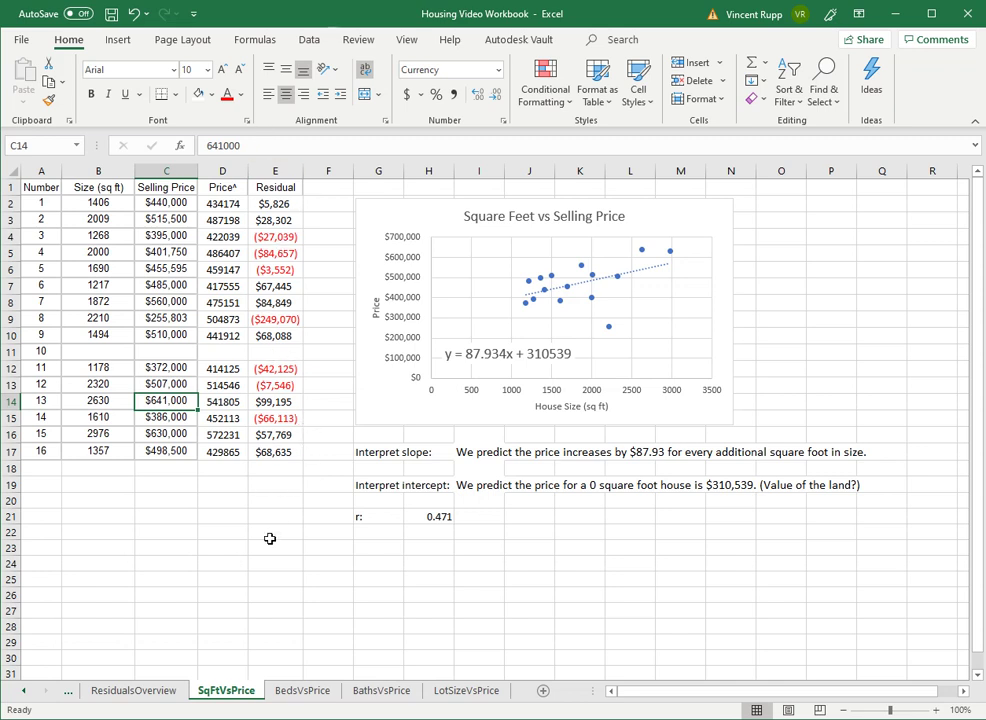
{"action": "left_click", "coordinate": [235, 485]}
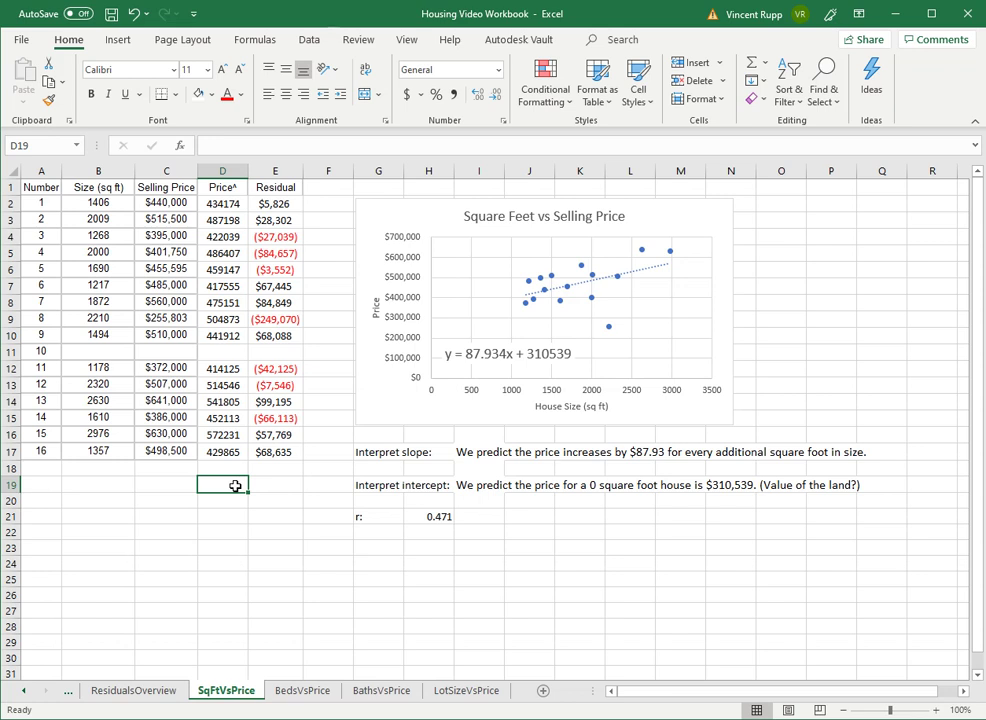
{"action": "type", "text": "Mean:"}
{"action": "key", "text": "Tab"}
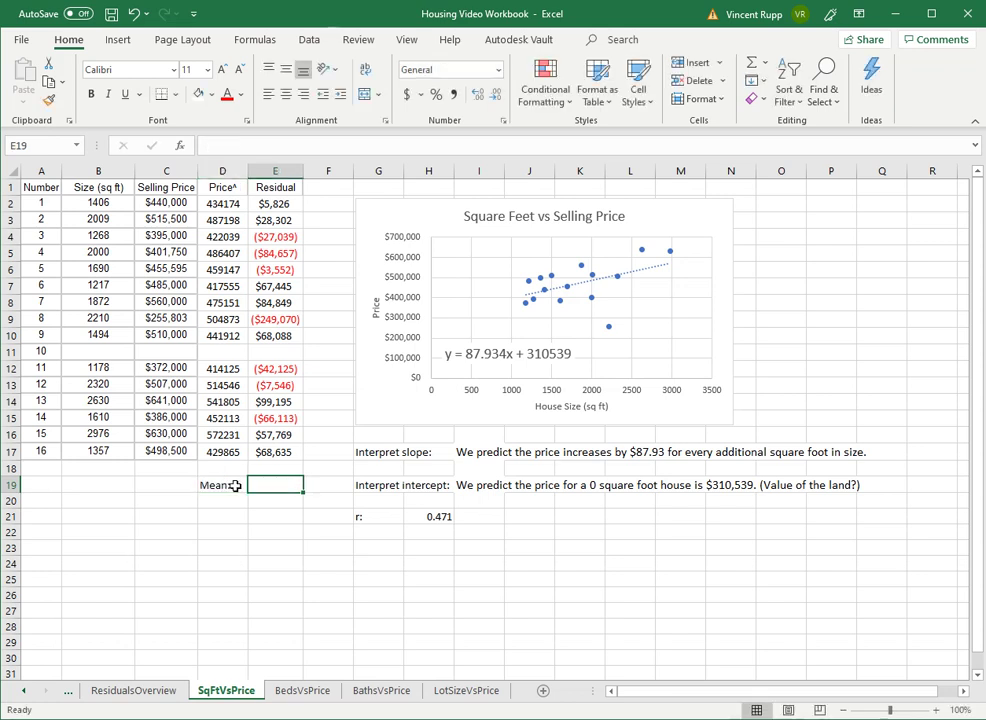
{"action": "type", "text": "=average("}
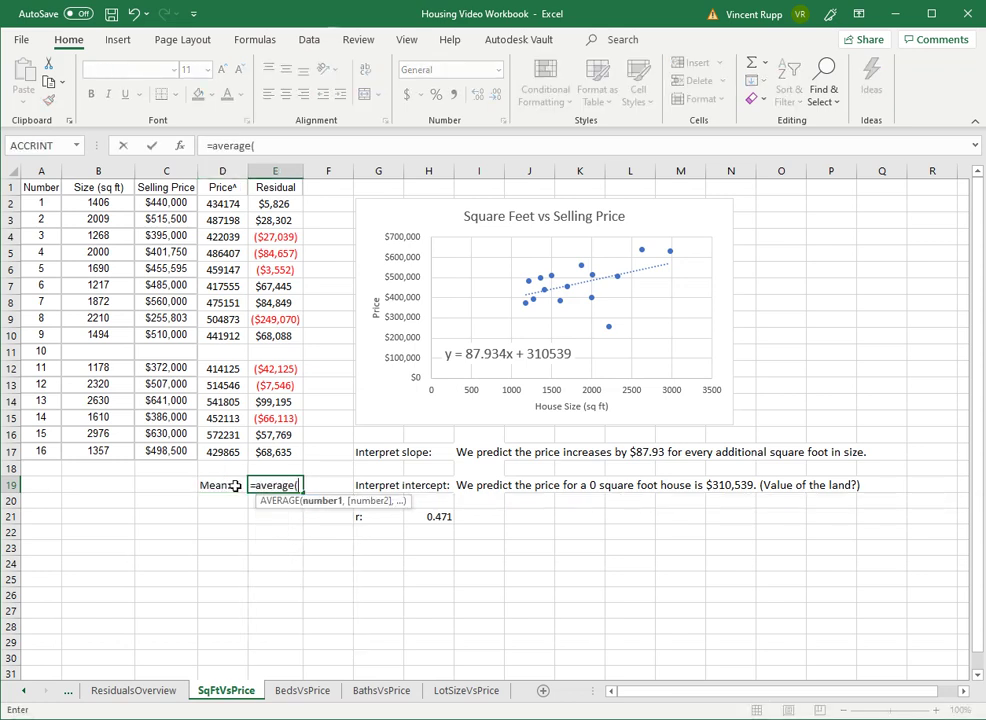
{"action": "left_click_drag", "start_coordinate": [291, 449], "coordinate": [290, 205]}
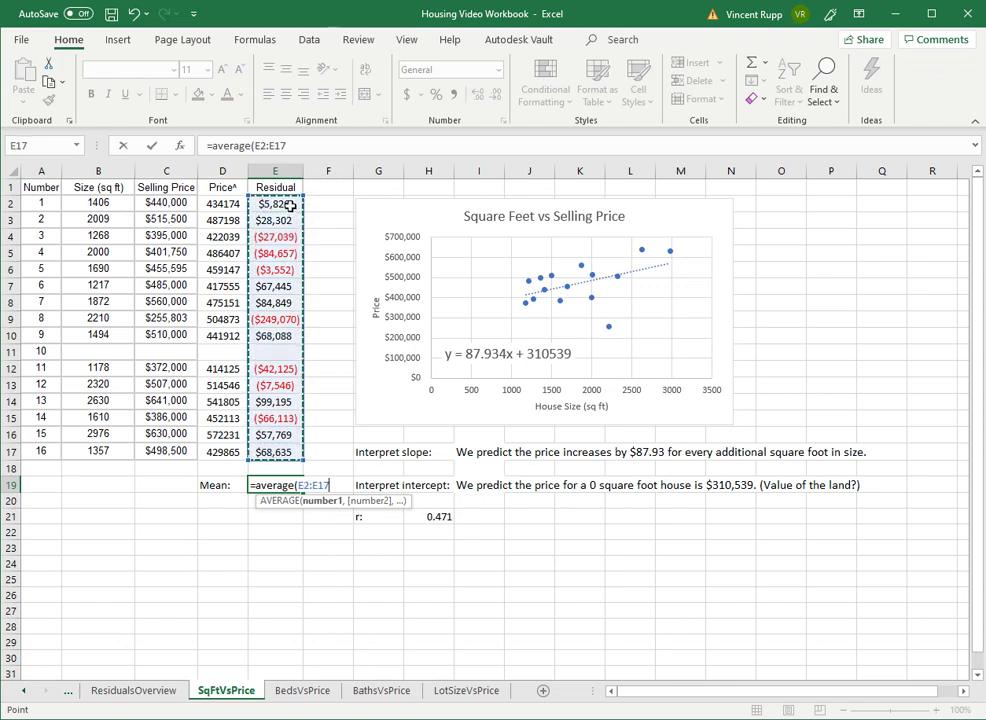
{"action": "key", "text": "ctrl+Return"}
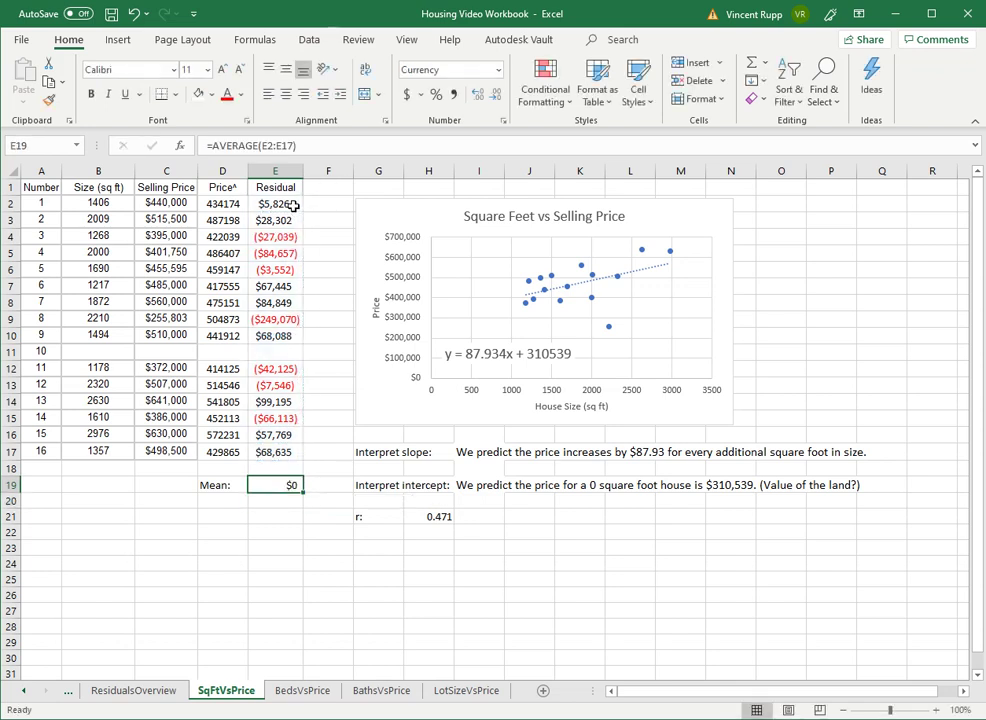
{"action": "left_click", "coordinate": [214, 501]}
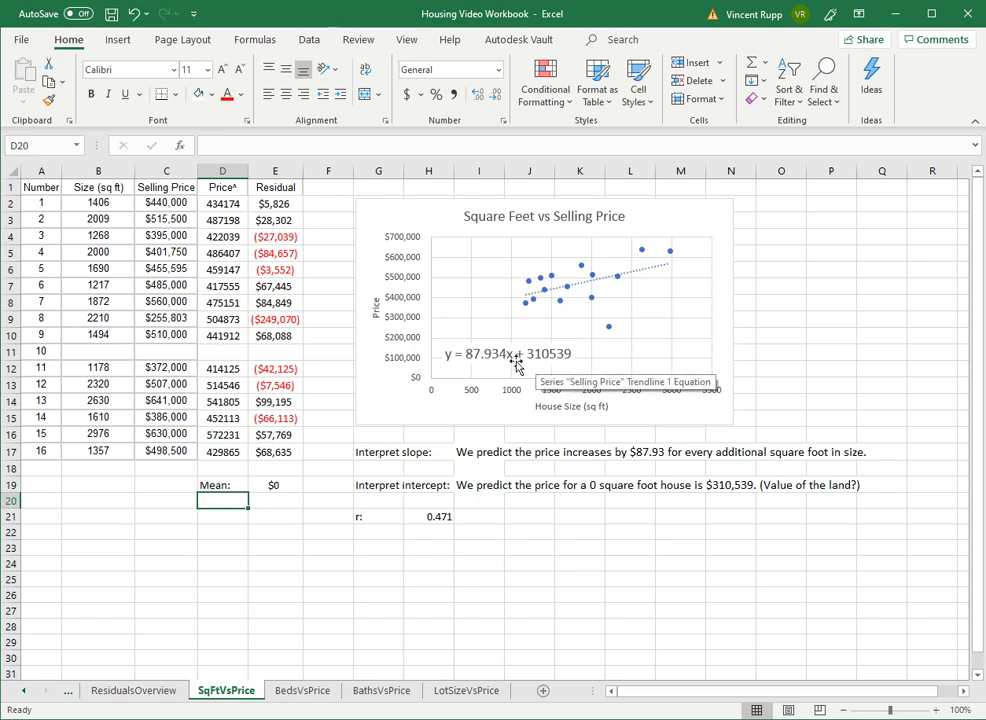
{"action": "left_click", "coordinate": [275, 486]}
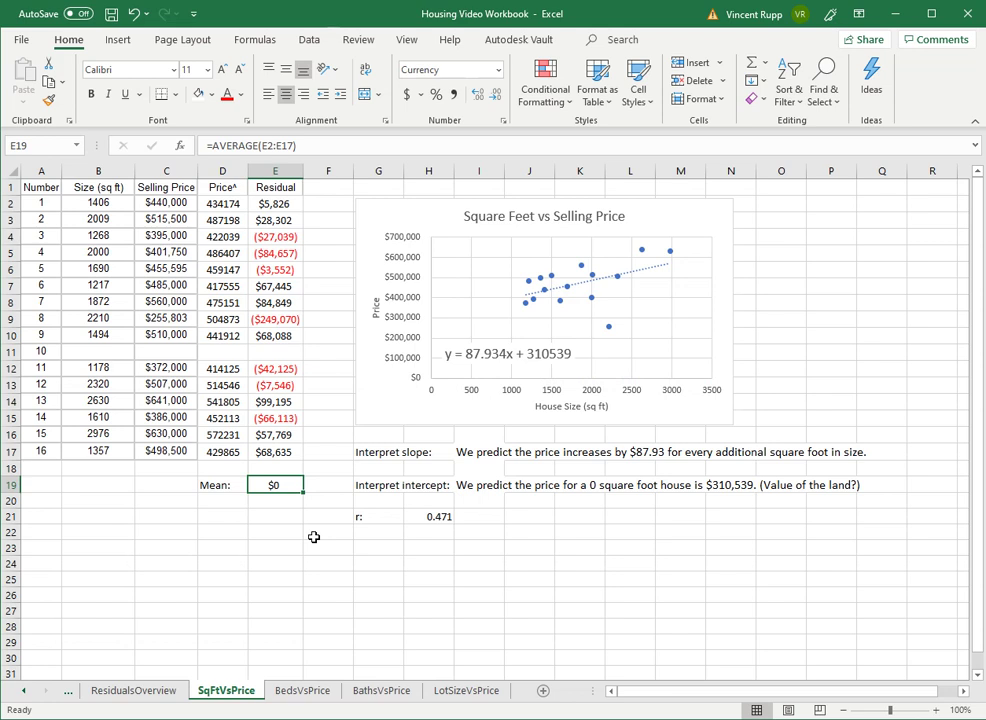
{"action": "left_click", "coordinate": [276, 318]}
{"action": "left_click", "coordinate": [284, 302]}
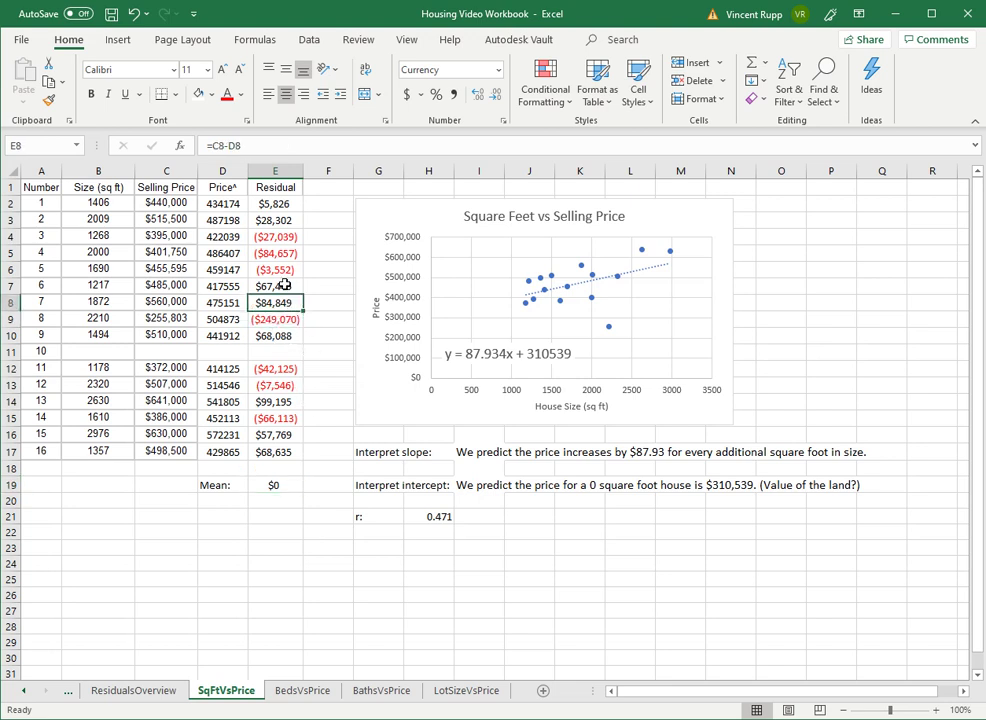
{"action": "left_click", "coordinate": [284, 286]}
{"action": "left_click", "coordinate": [284, 335]}
{"action": "left_click", "coordinate": [290, 401]}
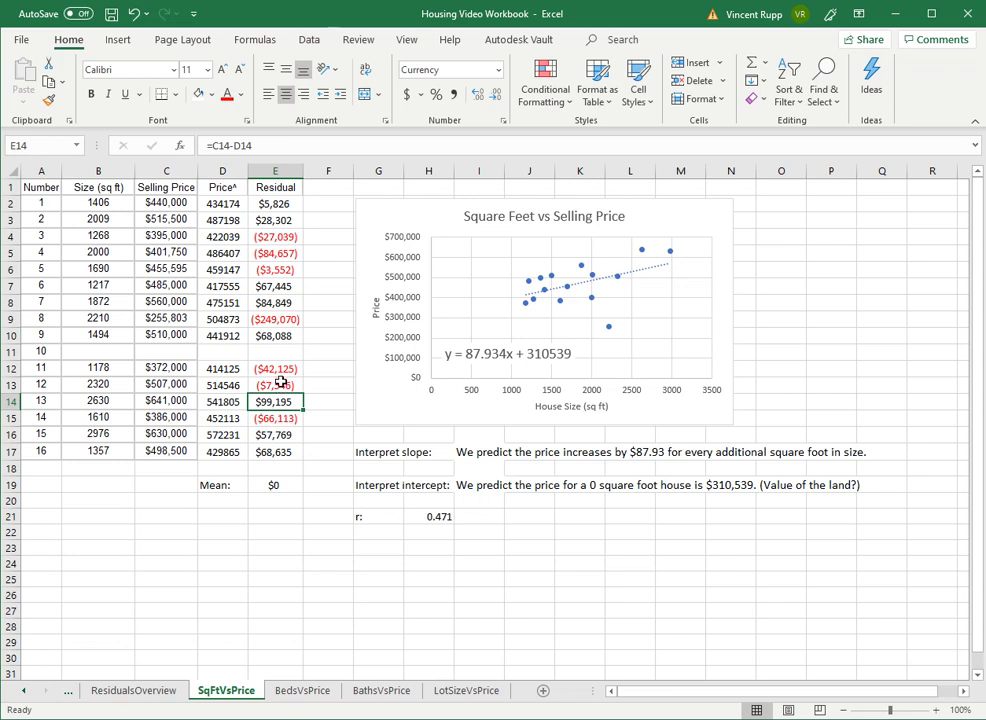
{"action": "left_click", "coordinate": [283, 319]}
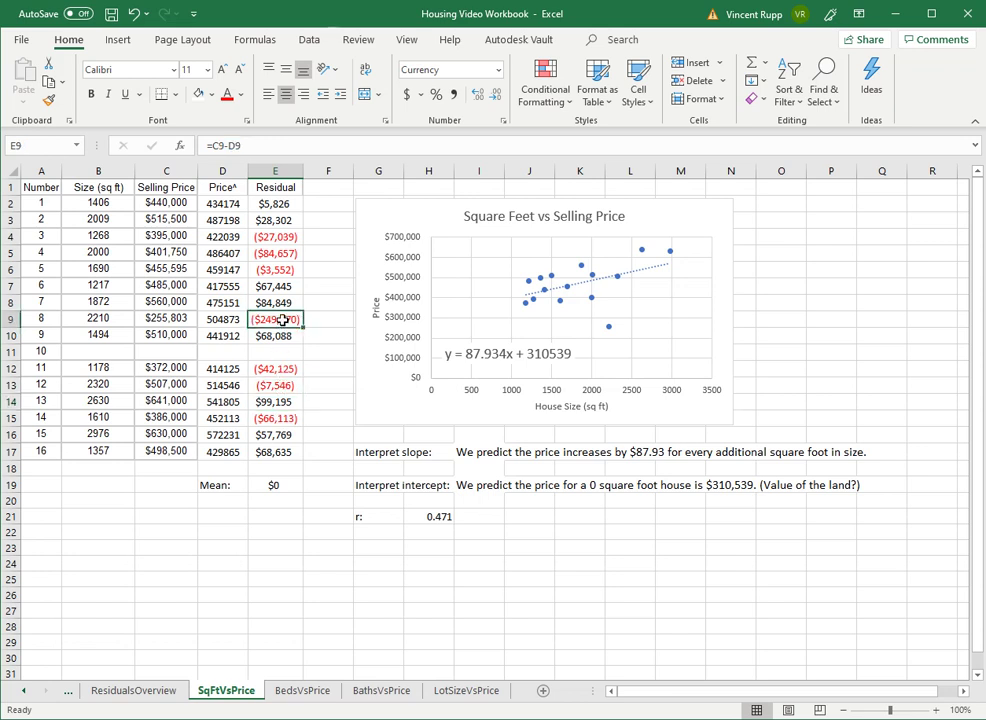
- Label D20 'StDev:' and enter =STDEV.S(E2:E17) in E20
{"action": "left_click", "coordinate": [216, 508]}
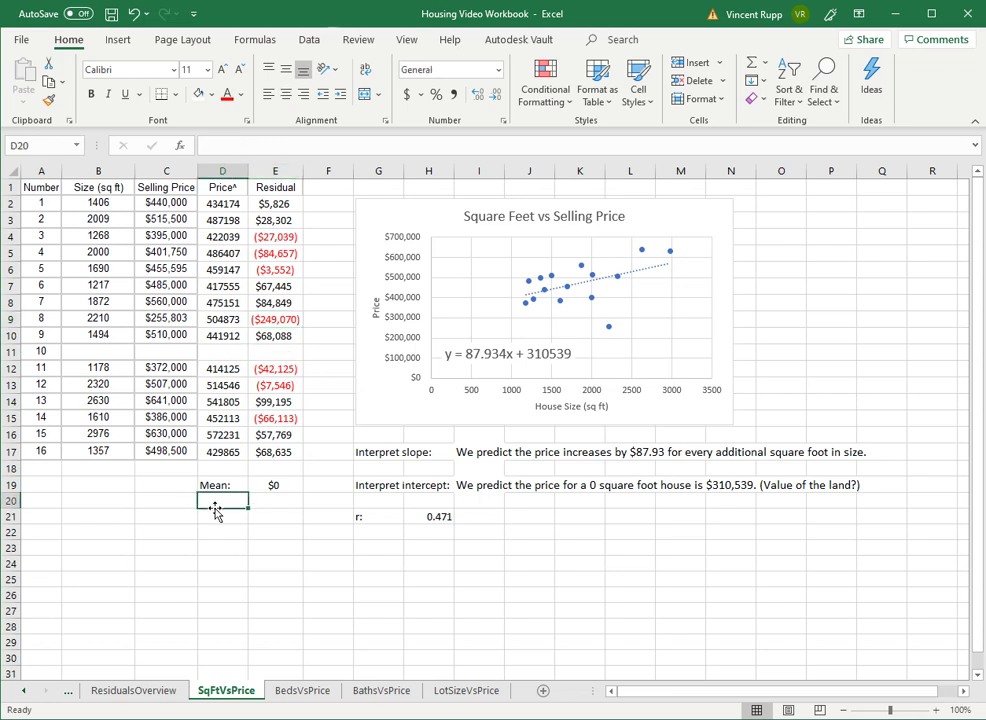
{"action": "type", "text": "StDev:"}
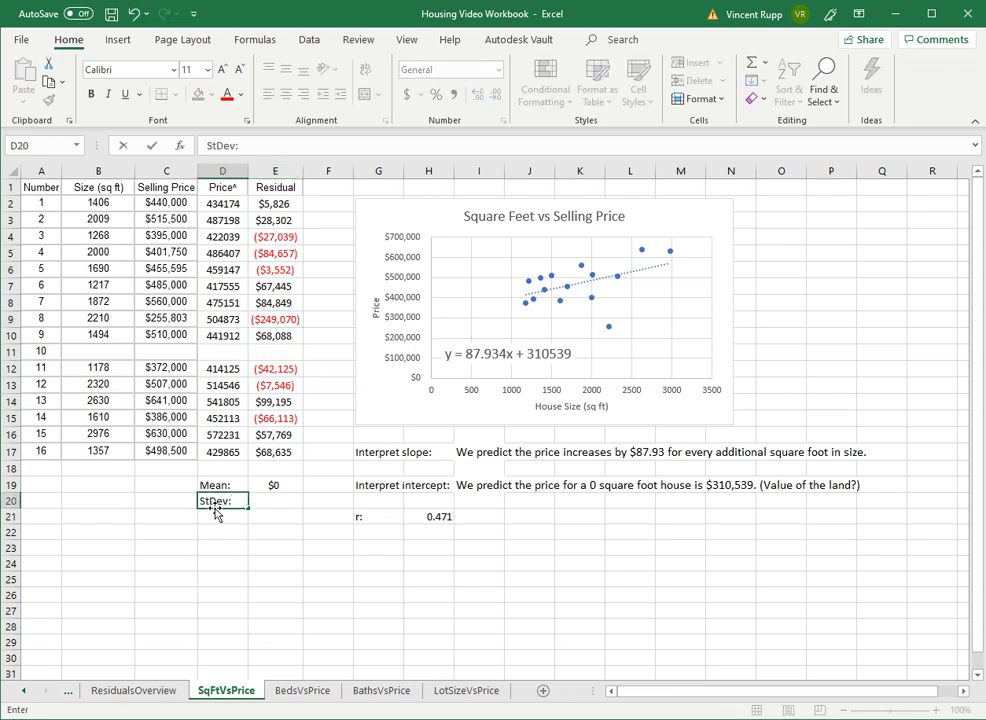
{"action": "key", "text": "Tab"}
{"action": "type", "text": "="}
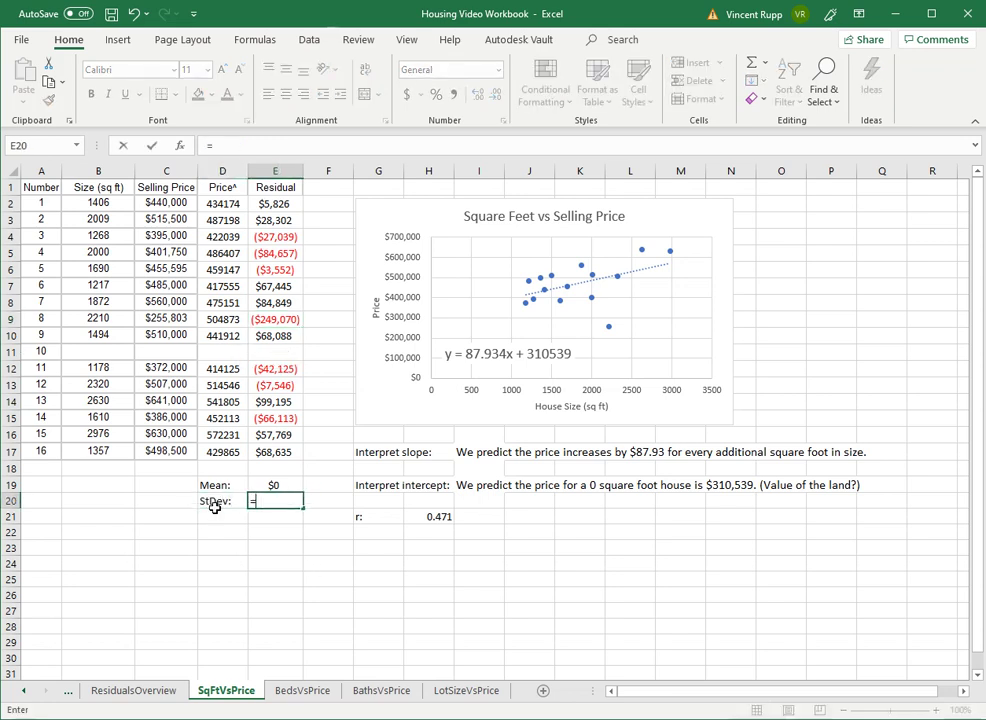
{"action": "type", "text": "stdev.s("}
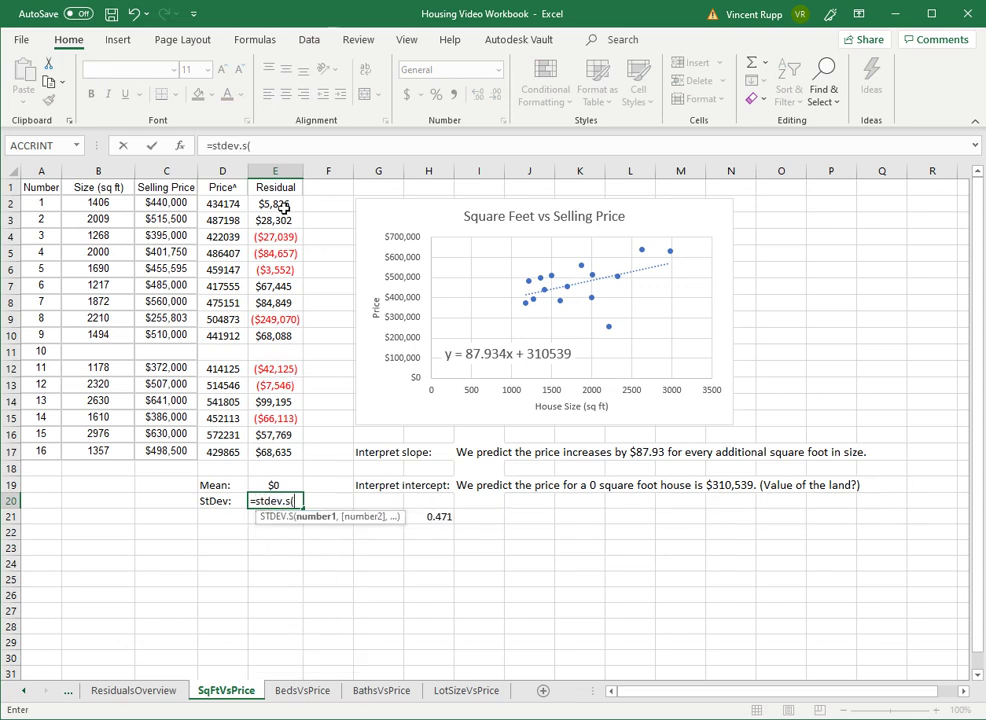
{"action": "left_click_drag", "start_coordinate": [274, 204], "coordinate": [271, 455]}
{"action": "key", "text": "Return"}
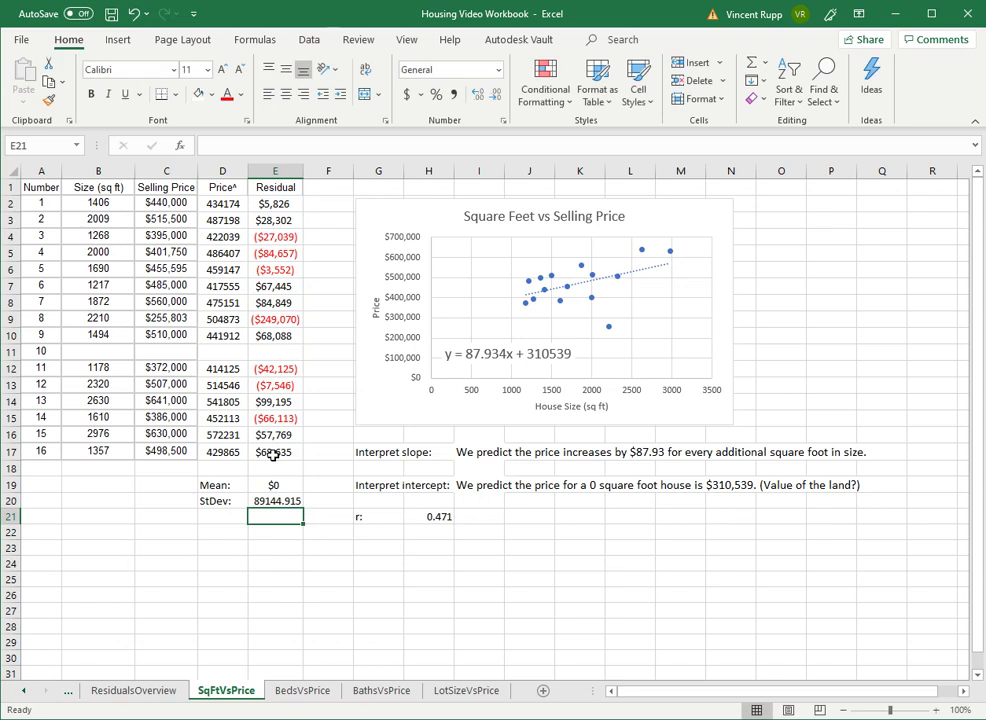
- Copy the Mean cell's currency formatting onto E20 so it shows $89,145
{"action": "left_click", "coordinate": [273, 500]}
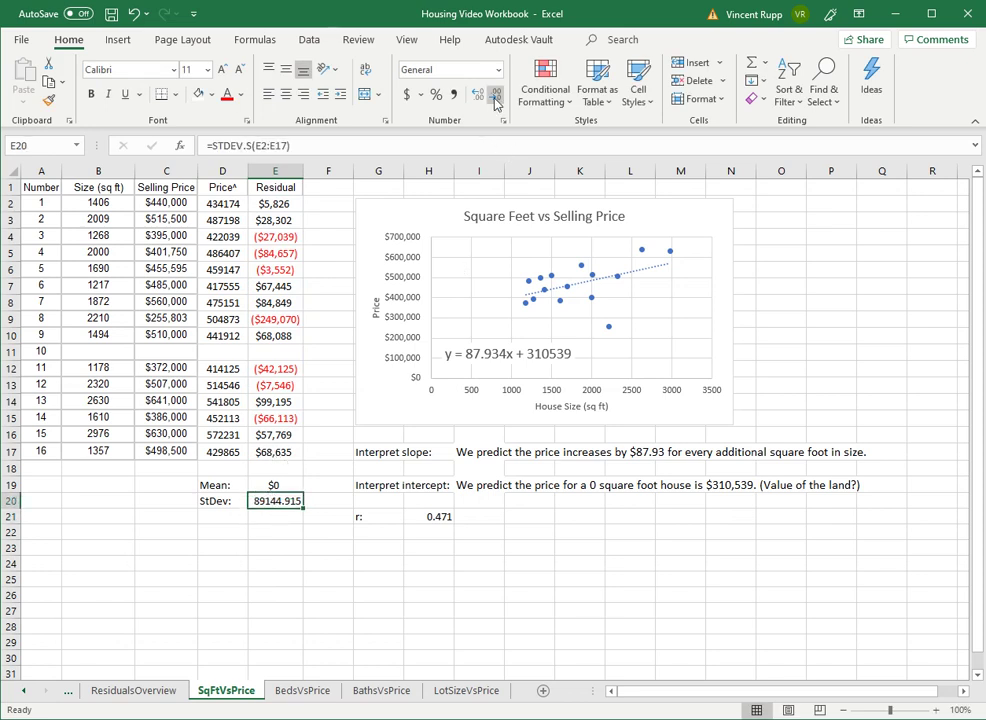
{"action": "key", "text": "Up"}
{"action": "key", "text": "ctrl+c"}
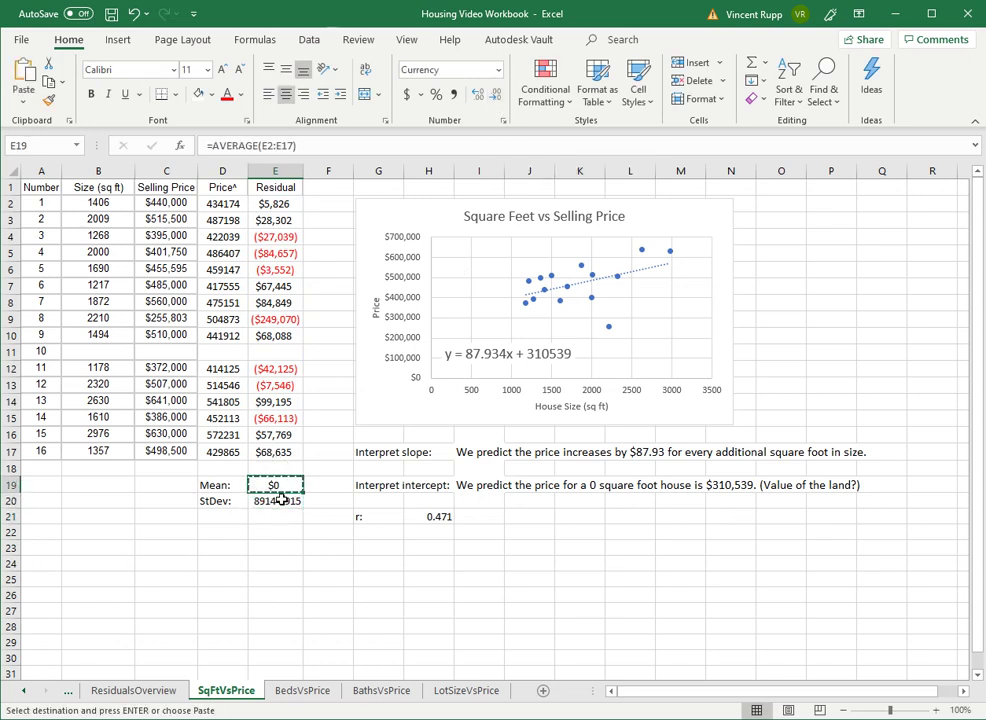
{"action": "left_click", "coordinate": [281, 501]}
{"action": "right_click", "coordinate": [281, 501]}
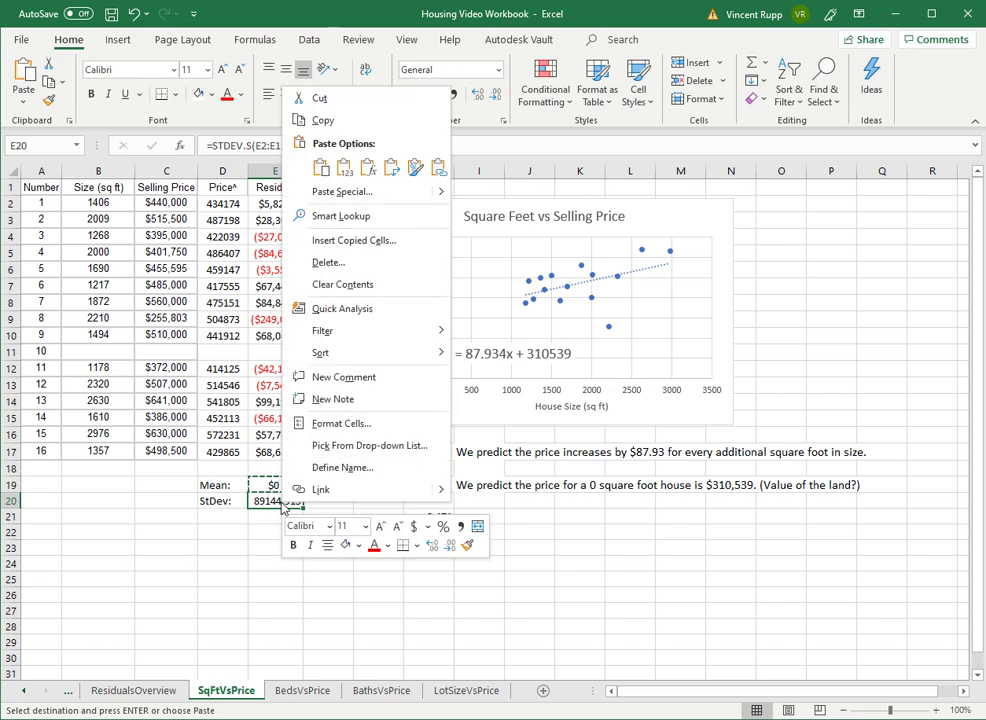
{"action": "left_click", "coordinate": [344, 168]}
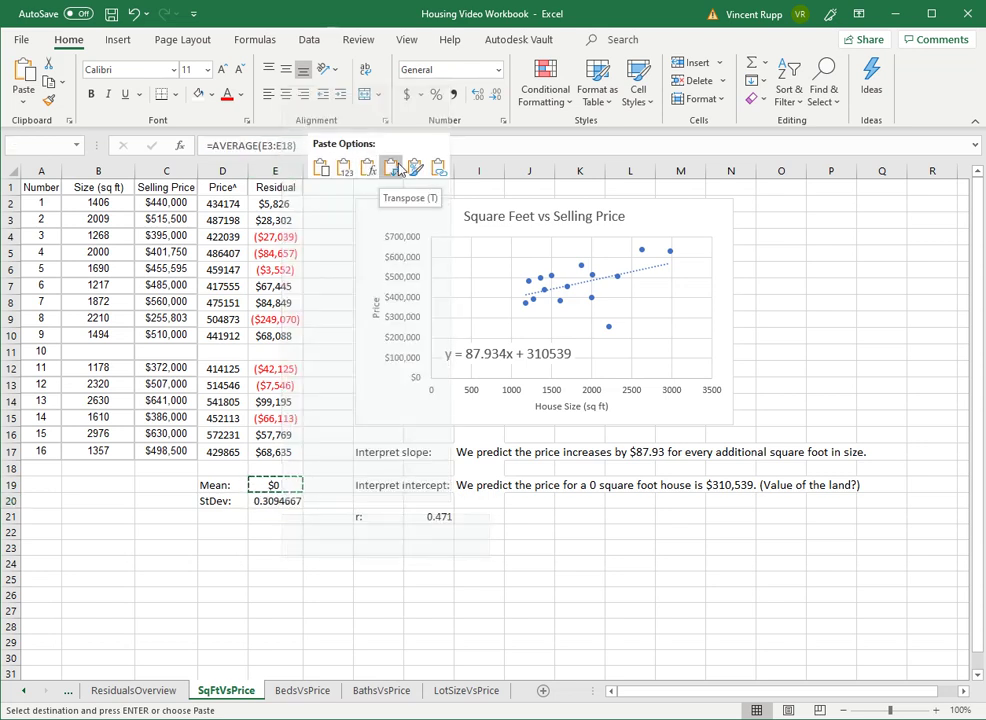
{"action": "left_click", "coordinate": [416, 172]}
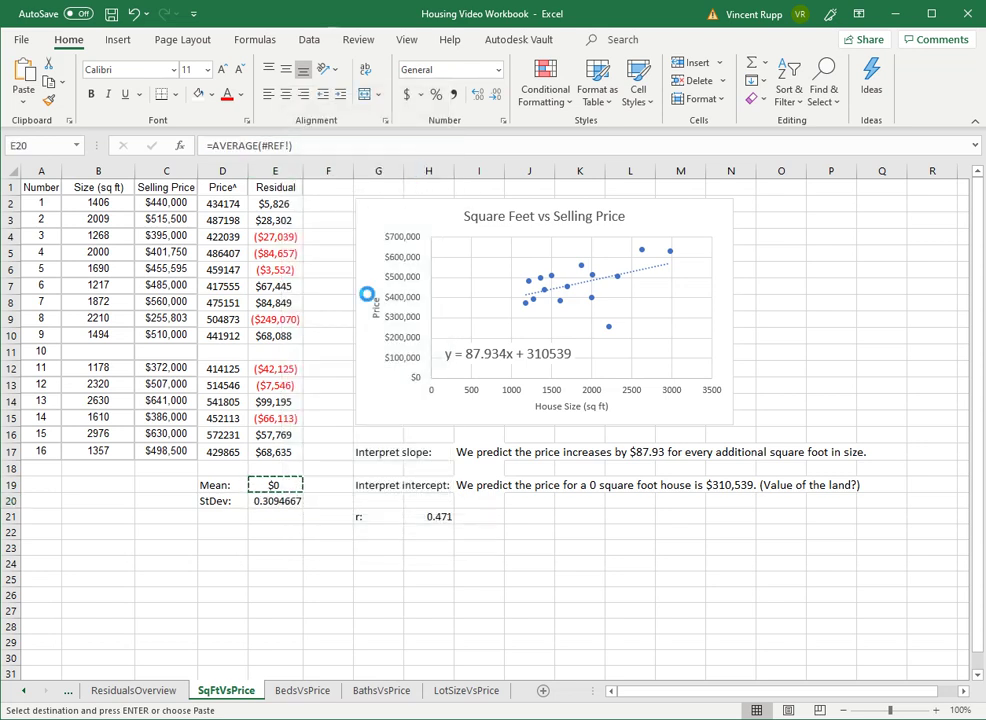
{"action": "key", "text": "Escape"}
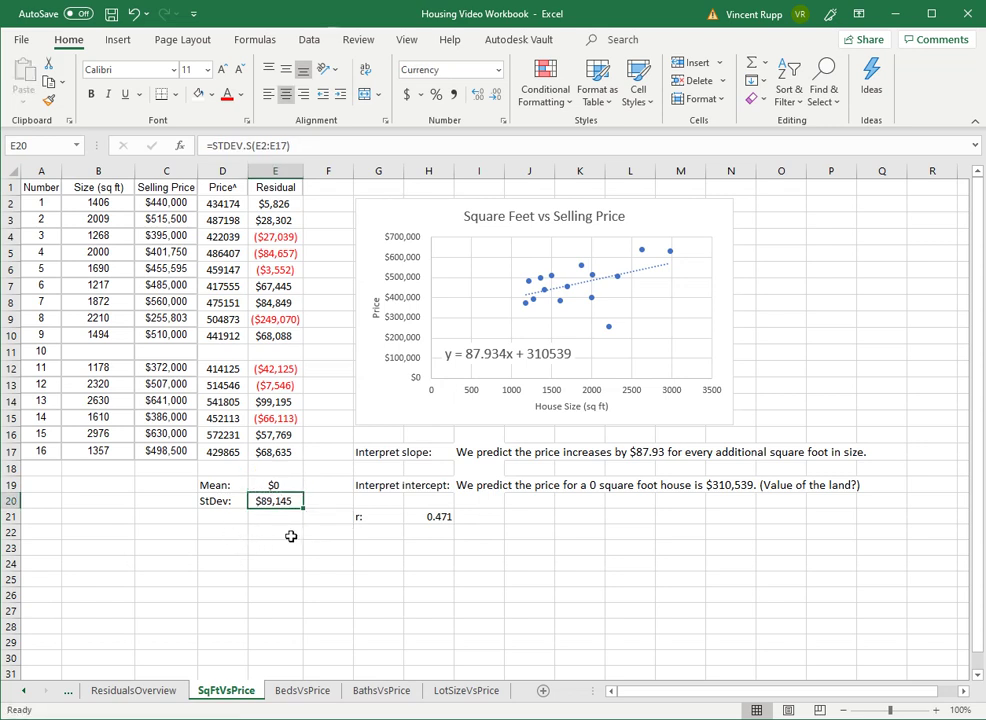
- In D23 and D24, state predictions differ from actual prices by a standard deviation of $89,145, typically $89,145 off
{"action": "left_click", "coordinate": [227, 548]}
{"action": "type", "text": "The predicted"}
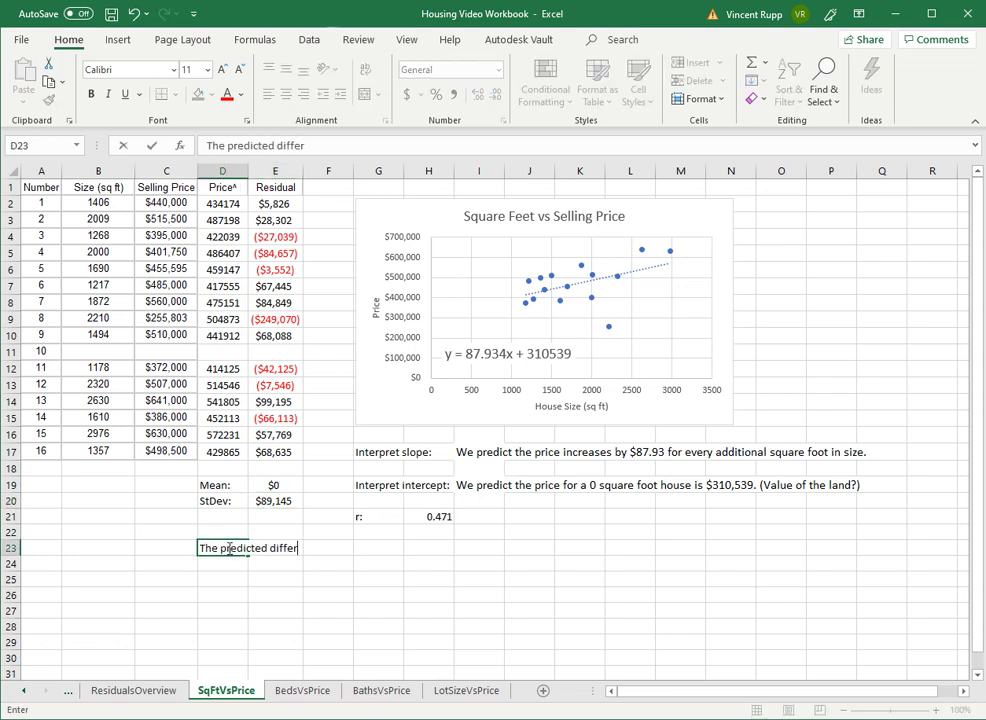
{"action": "type", "text": " selling prices differ from "}
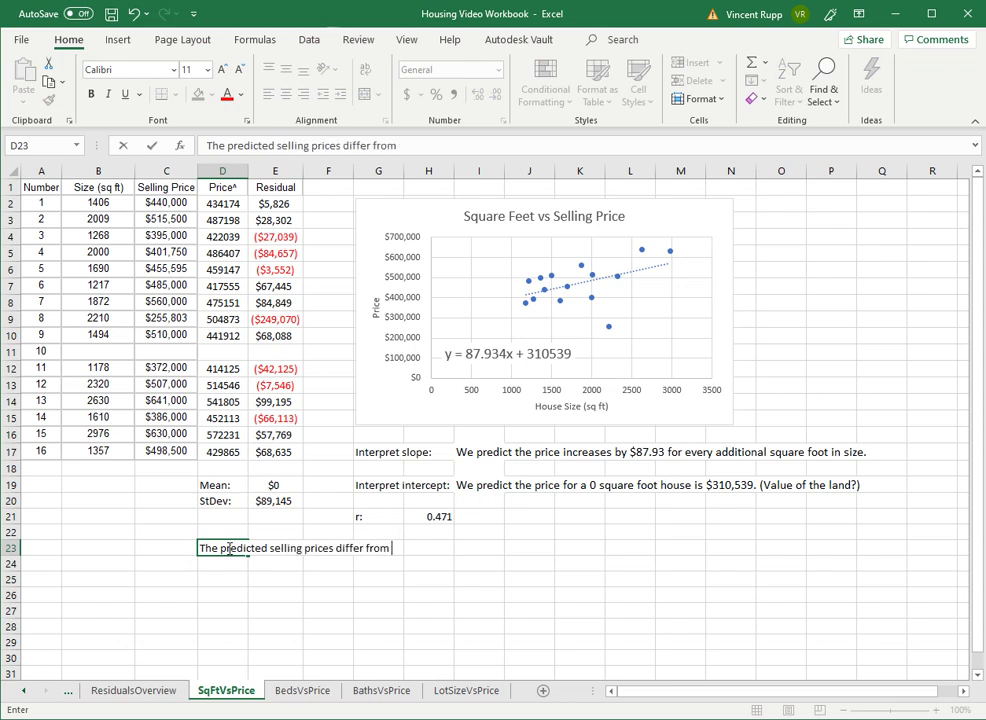
{"action": "type", "text": "the actual s"}
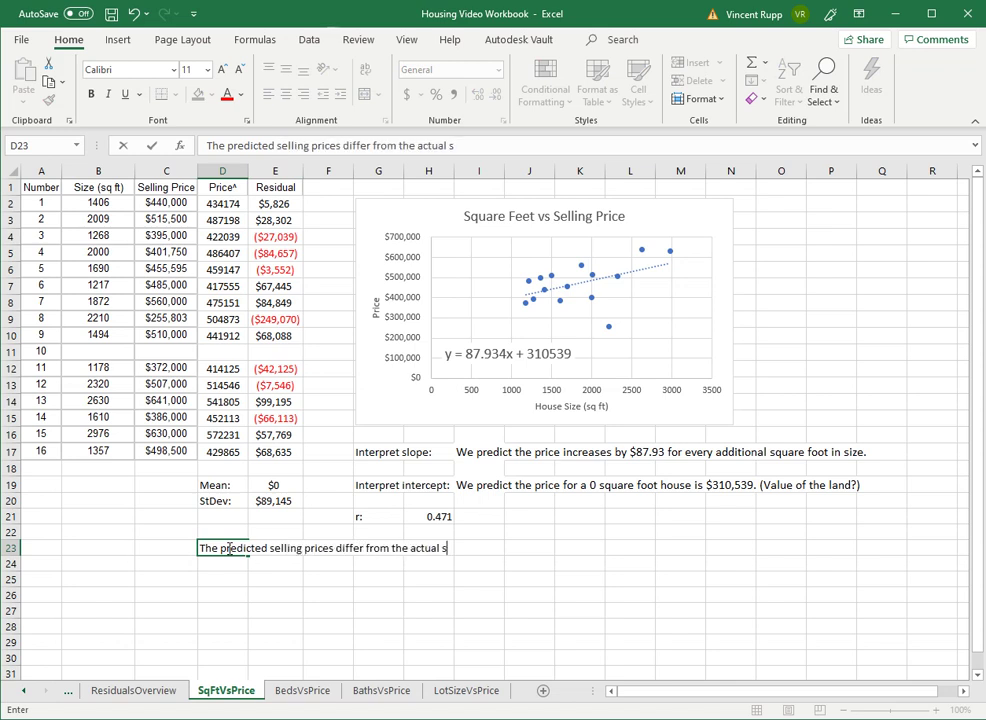
{"action": "type", "text": "elling prices with a s"}
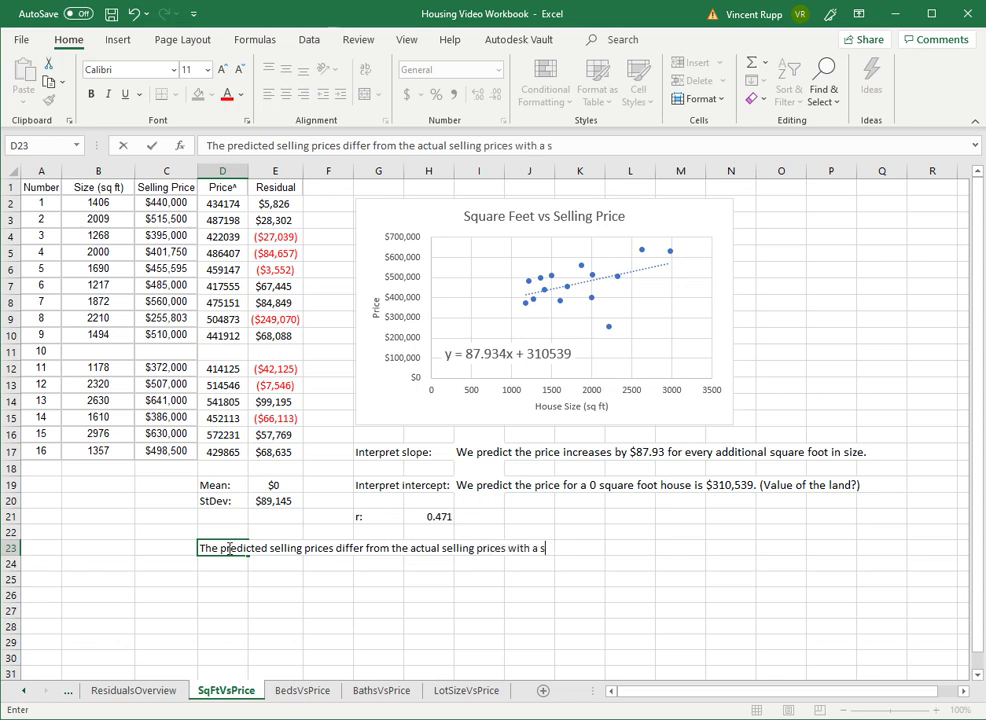
{"action": "type", "text": "ta"}
{"action": "key", "text": "BackSpace"}
{"action": "type", "text": "tandard deviation of"}
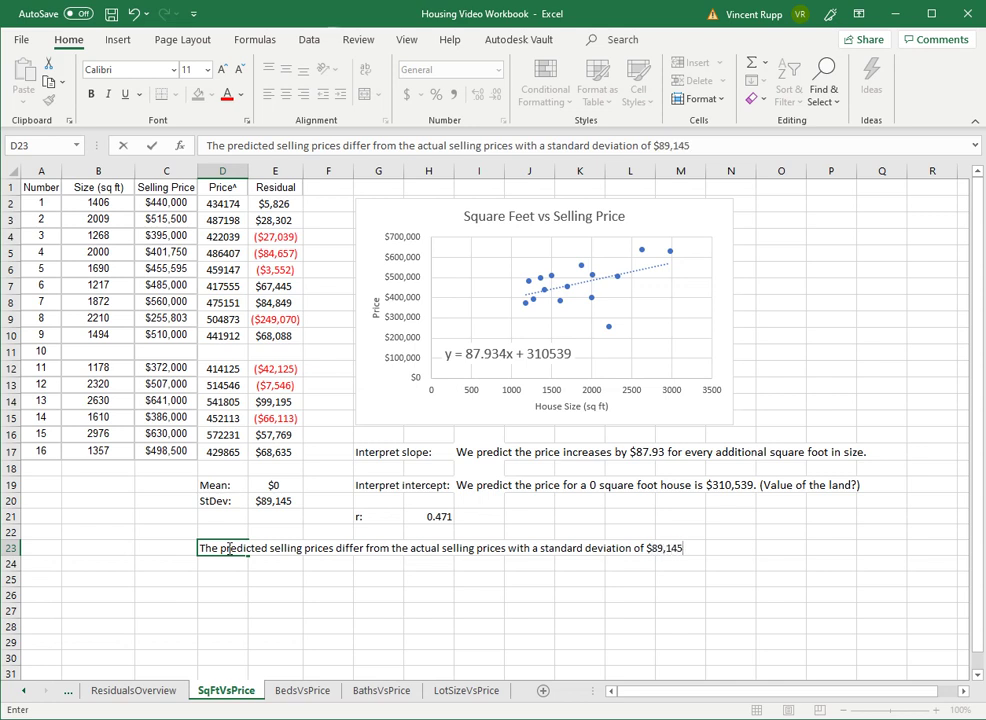
{"action": "type", "text": "$89,145."}
{"action": "key", "text": "Return"}
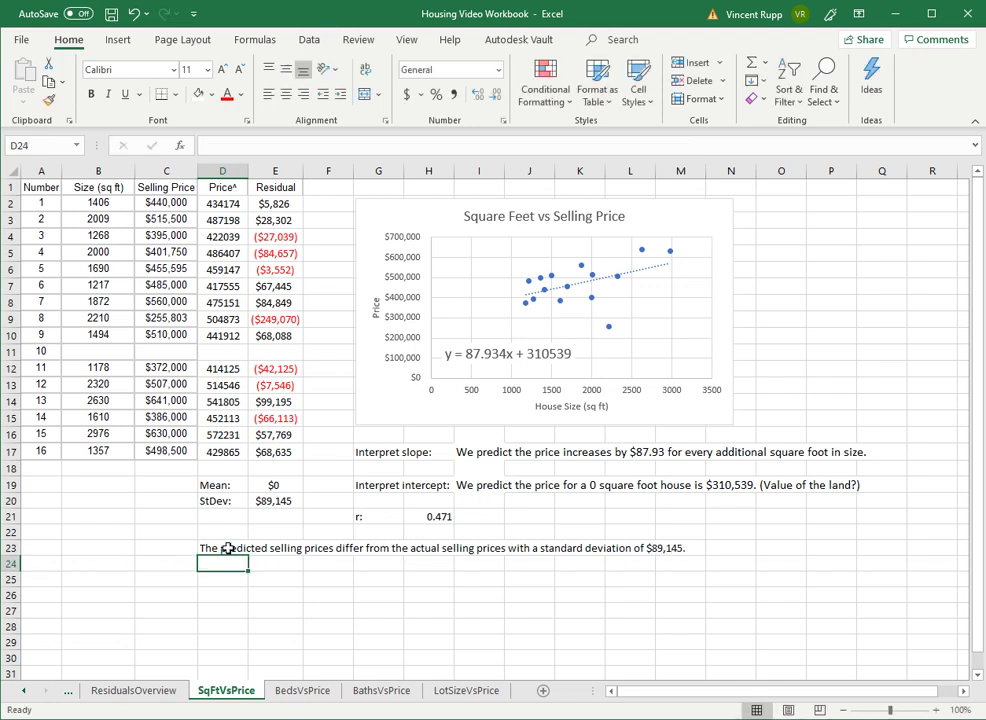
{"action": "type", "text": "Your typical pre"}
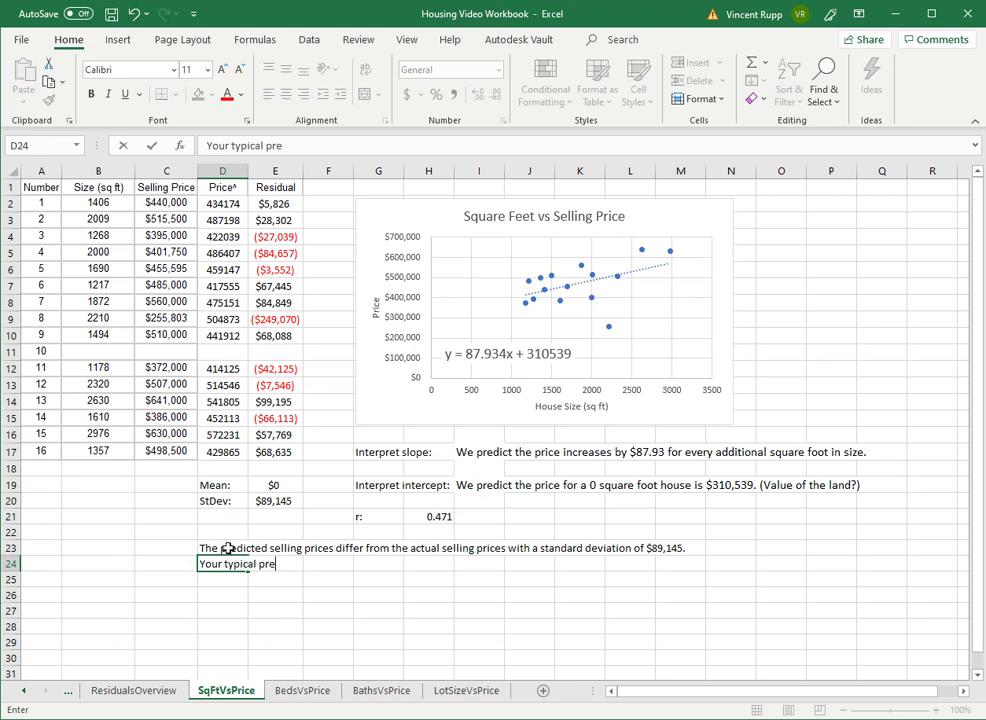
{"action": "type", "text": "diction is $89,145 o"}
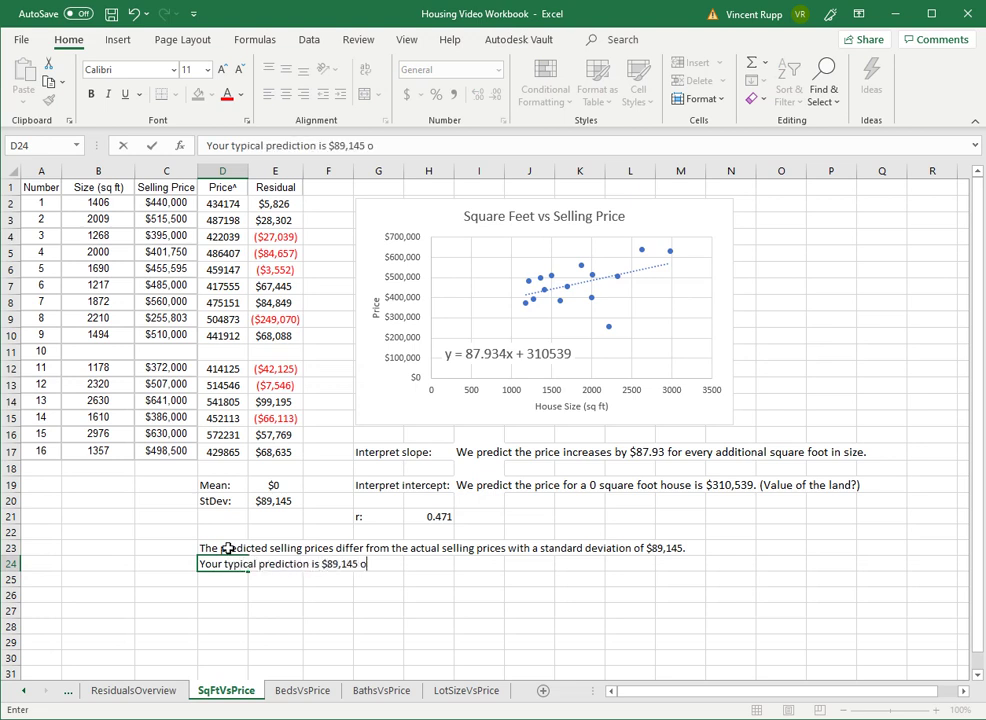
{"action": "type", "text": "ff from the actual selling price"}
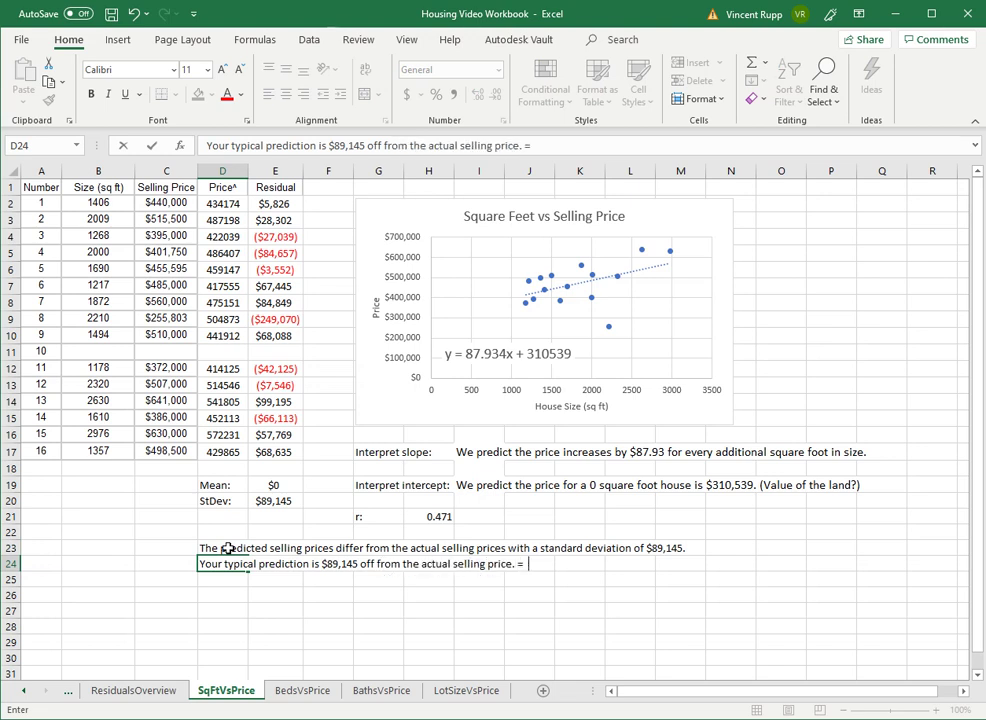
{"action": "type", "text": ". ="}
{"action": "key", "text": "Return"}
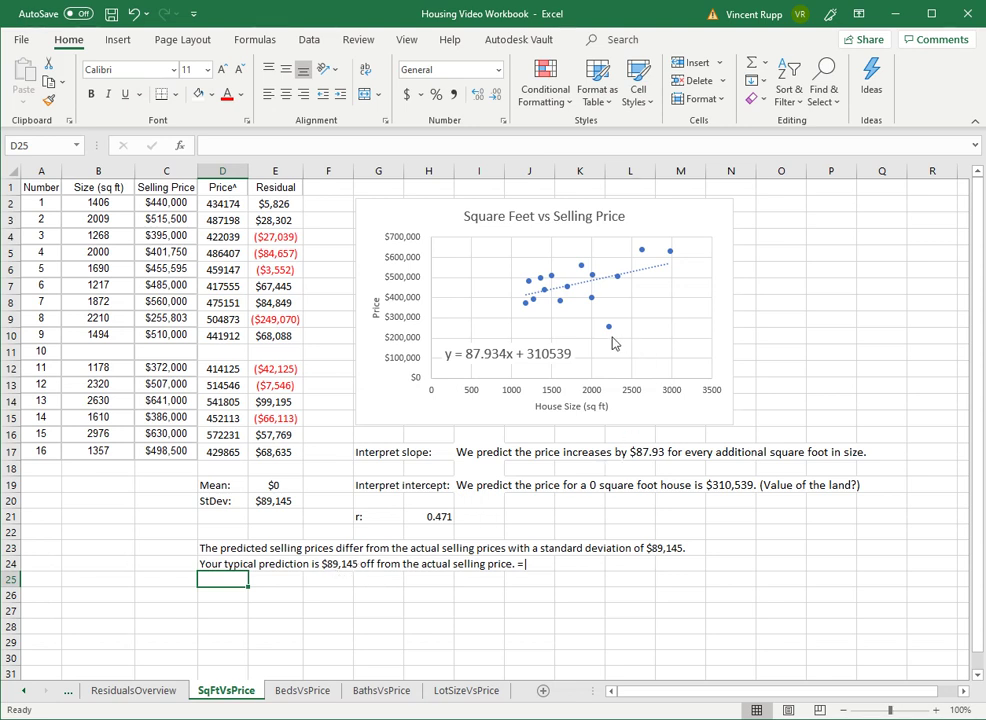
{"action": "mouse_move", "coordinate": [611, 333]}
{"action": "left_click", "coordinate": [222, 202]}
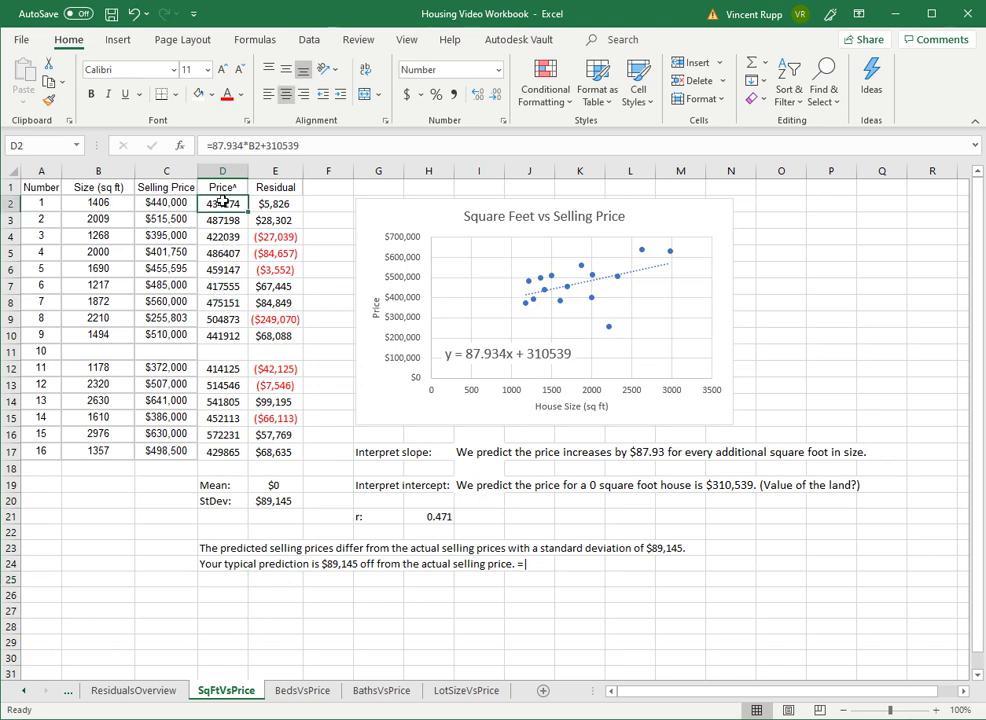
{"action": "left_click", "coordinate": [277, 204]}
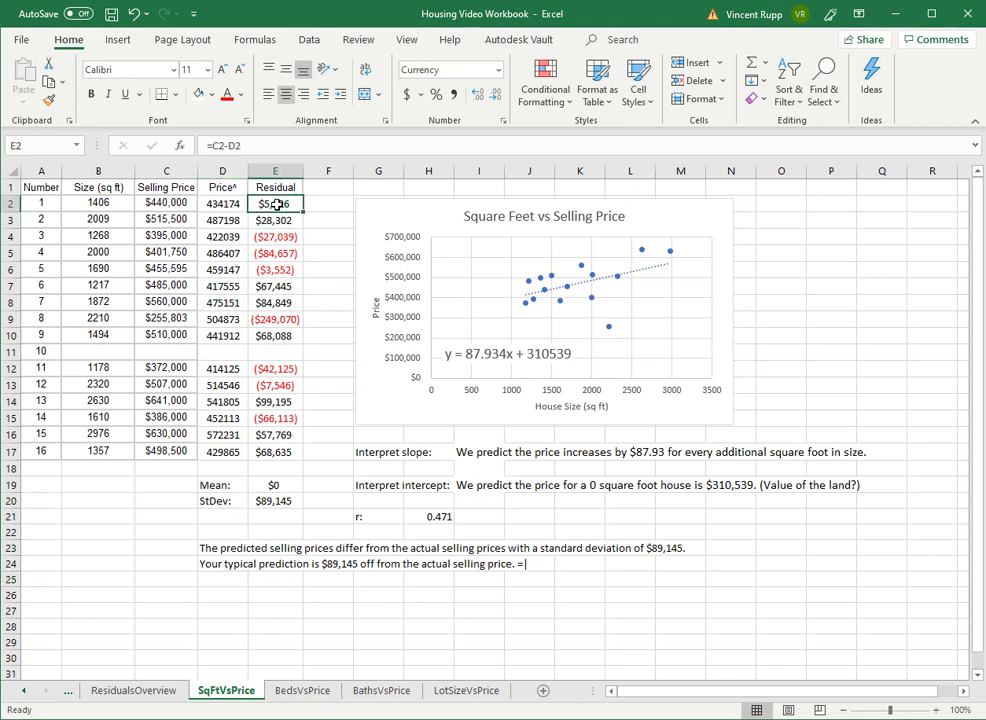
{"action": "left_click", "coordinate": [278, 486]}
{"action": "left_click", "coordinate": [278, 501]}
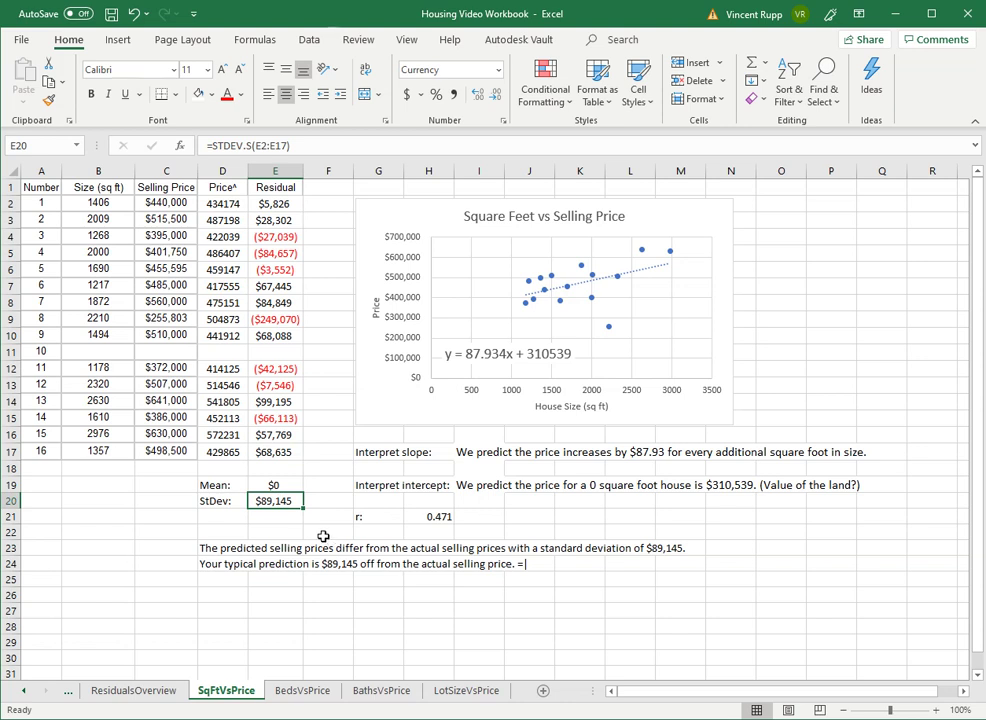